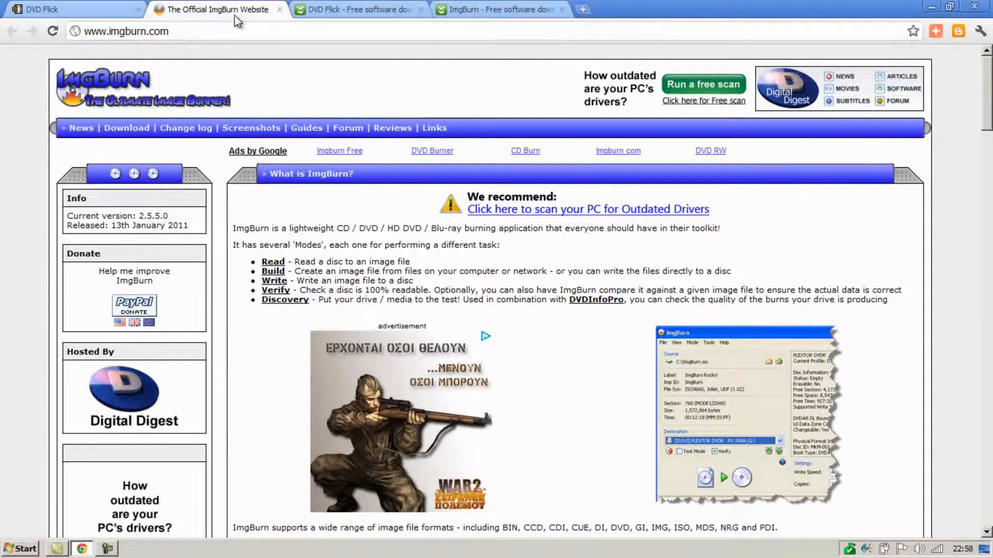
# Step: Download the DVD Flick 1.3.0.7 installer from its CNET page, keep the file and run it
pyautogui.click(378, 14)
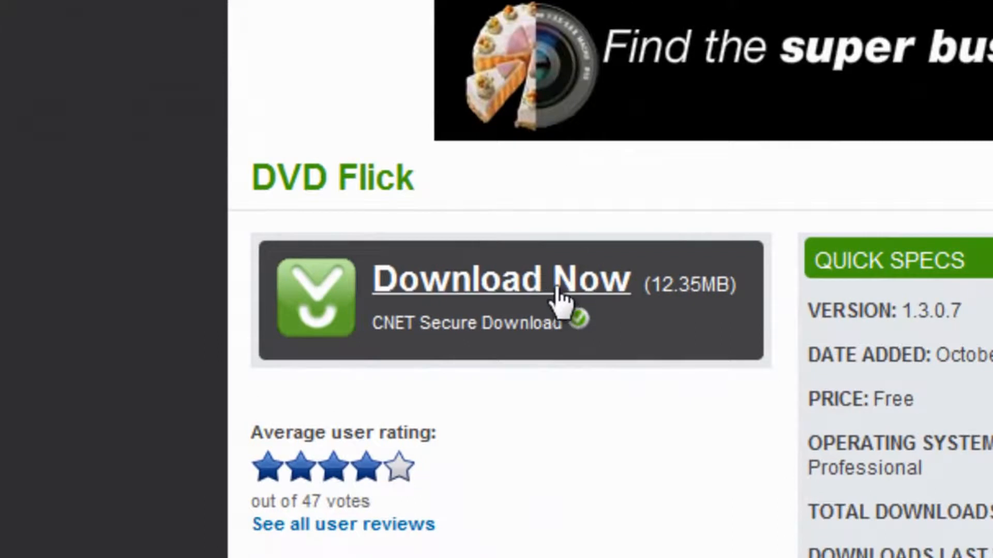
pyautogui.click(560, 300)
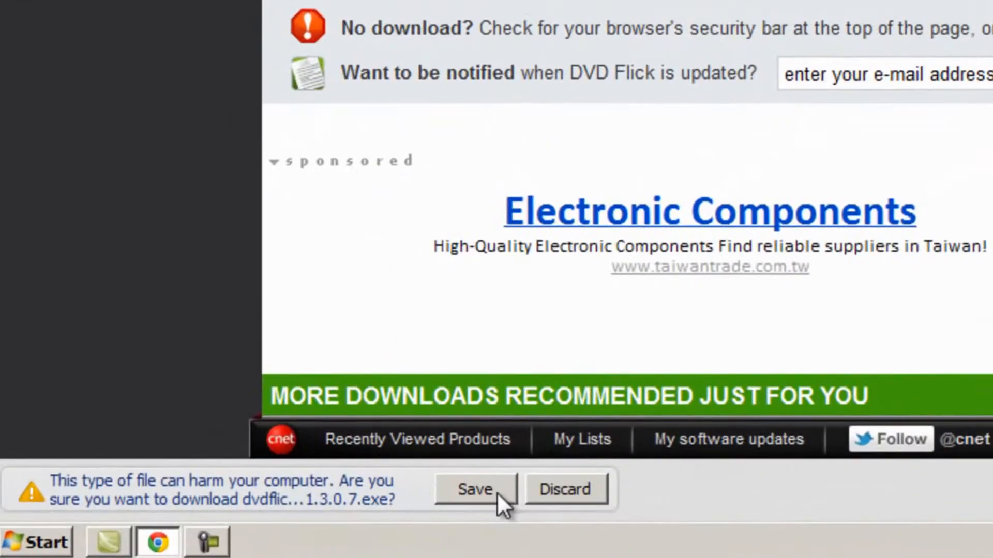
pyautogui.click(496, 493)
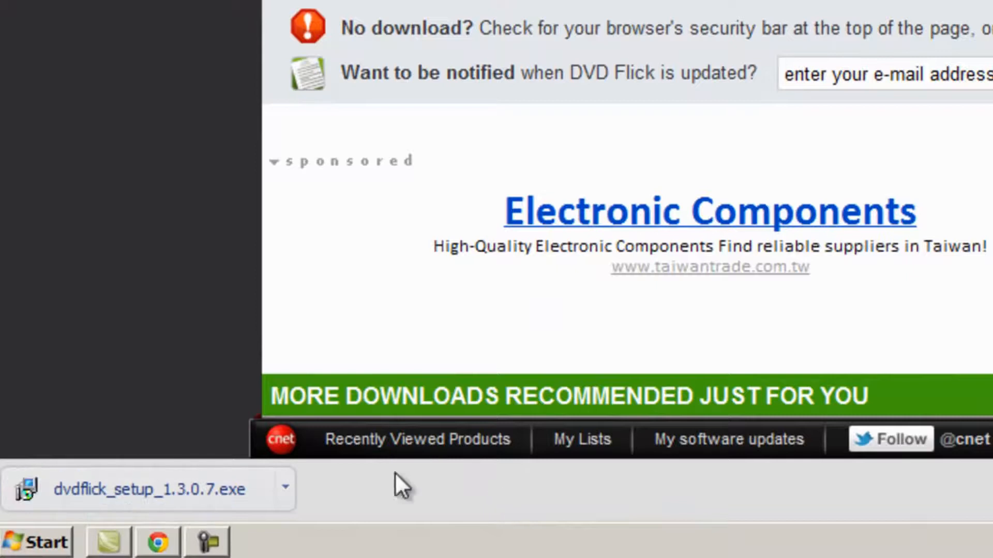
pyautogui.click(242, 490)
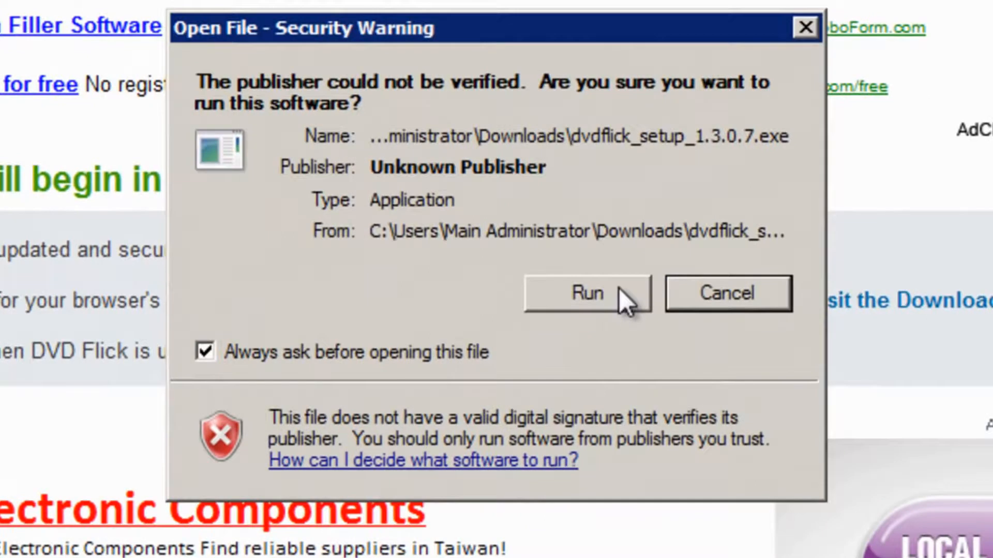
pyautogui.click(619, 289)
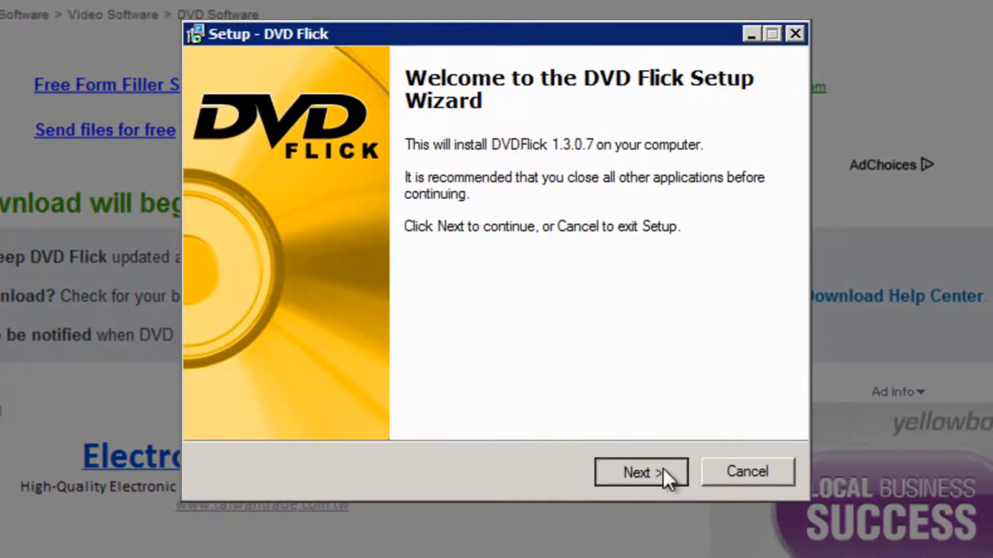
# Step: Accept the DVD Flick license agreement and keep the default destination, Start Menu folder, desktop icon and project file association
pyautogui.click(663, 468)
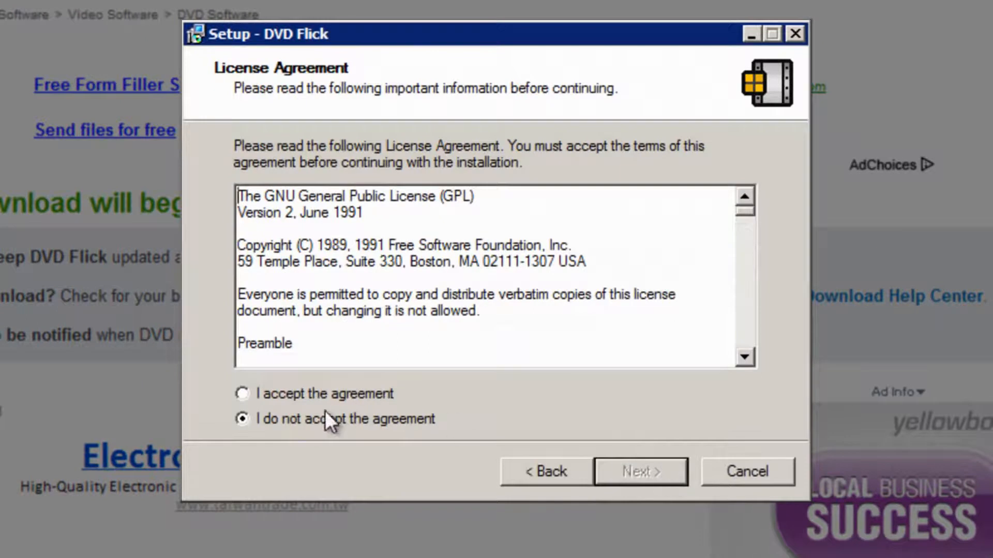
pyautogui.click(243, 398)
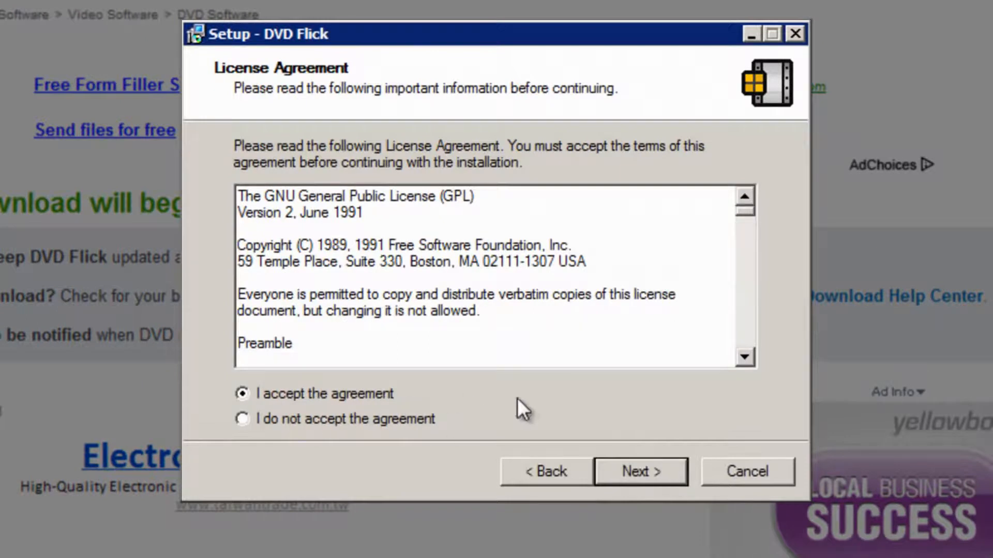
pyautogui.click(672, 473)
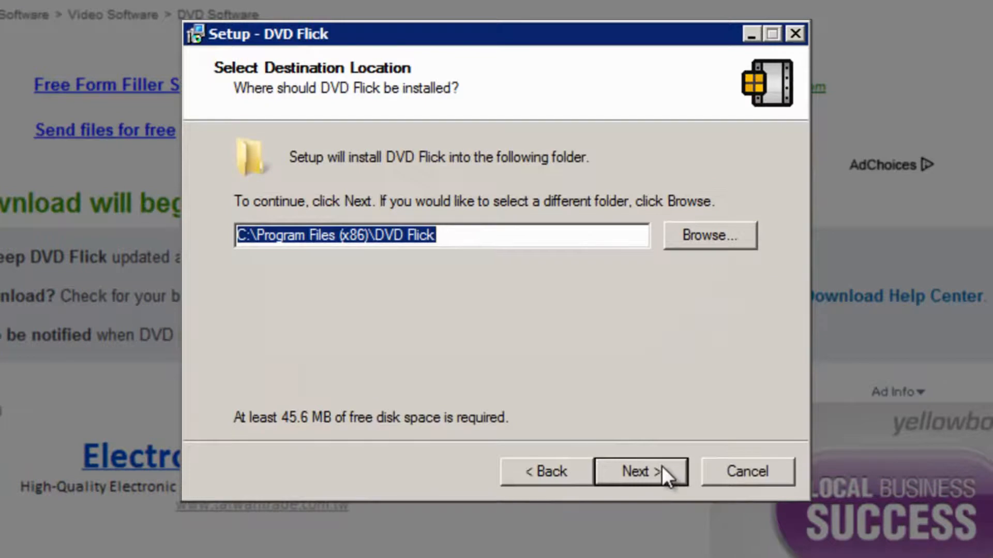
pyautogui.click(667, 470)
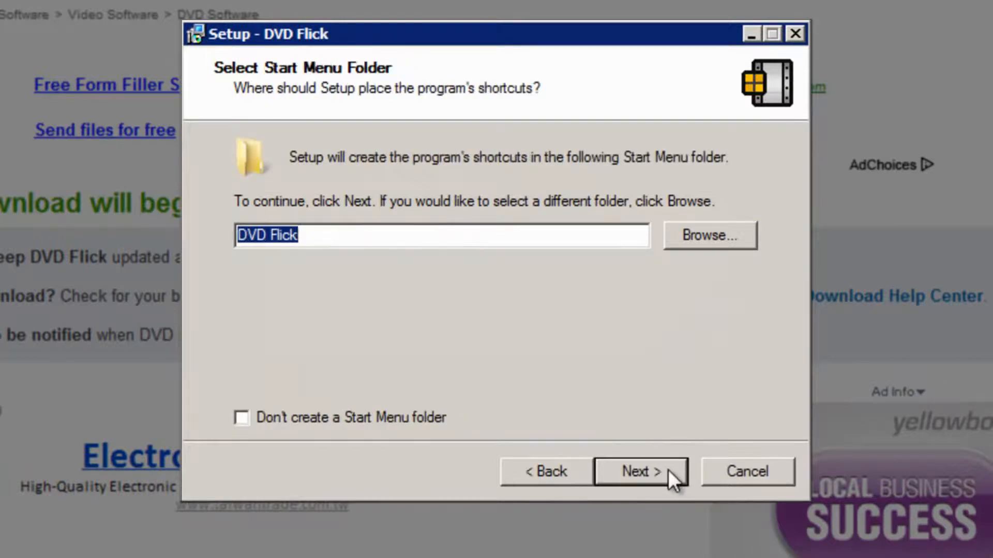
pyautogui.click(668, 470)
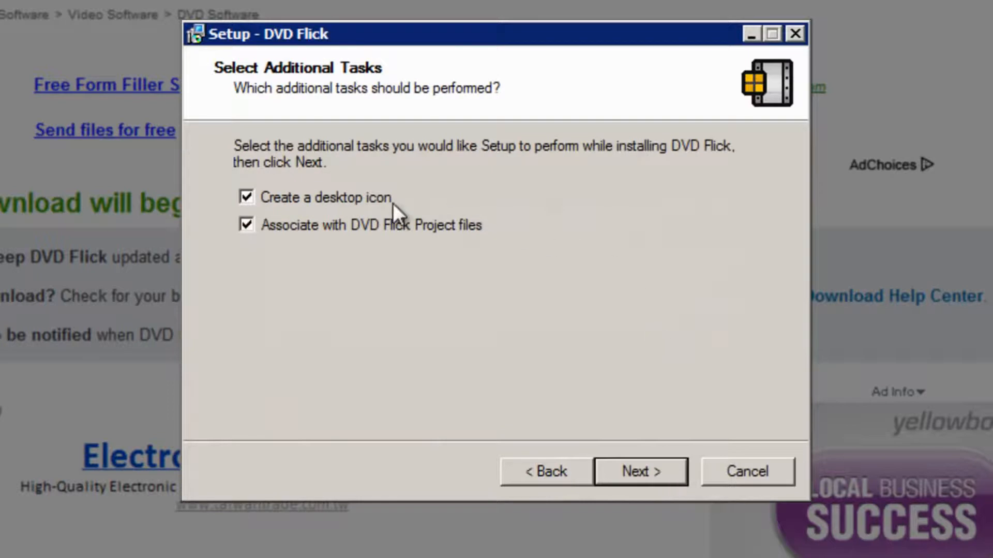
pyautogui.click(666, 468)
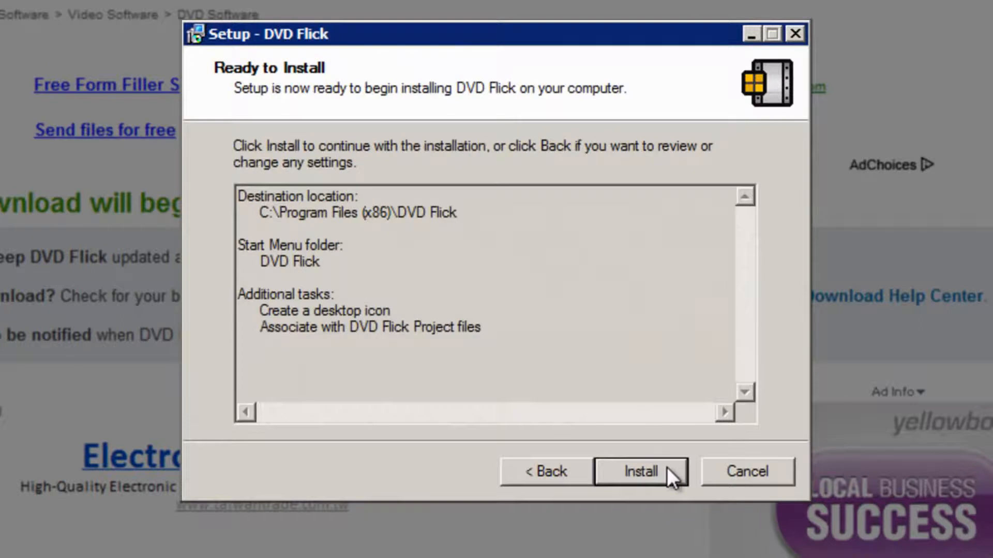
# Step: Install DVD Flick and finish the setup without running the program
pyautogui.click(666, 467)
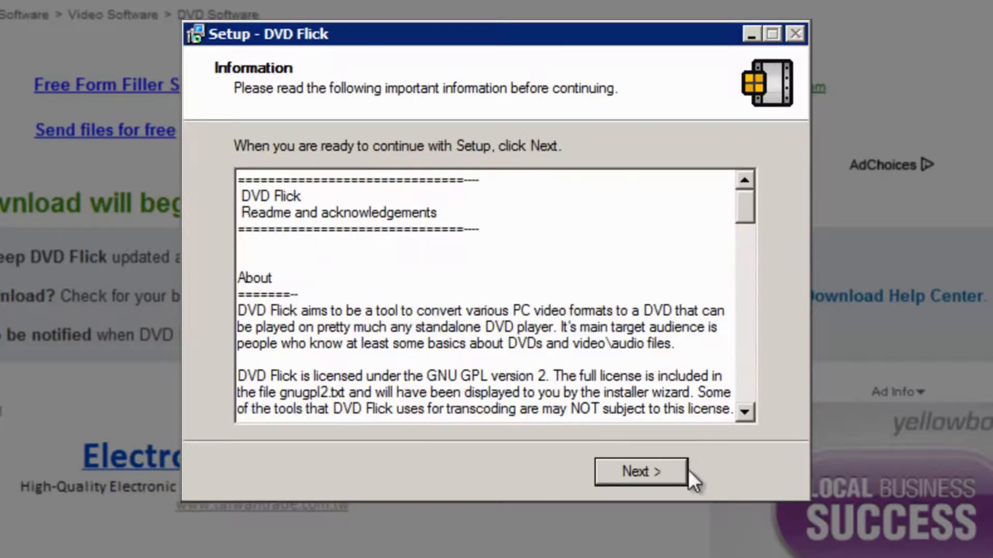
pyautogui.click(679, 469)
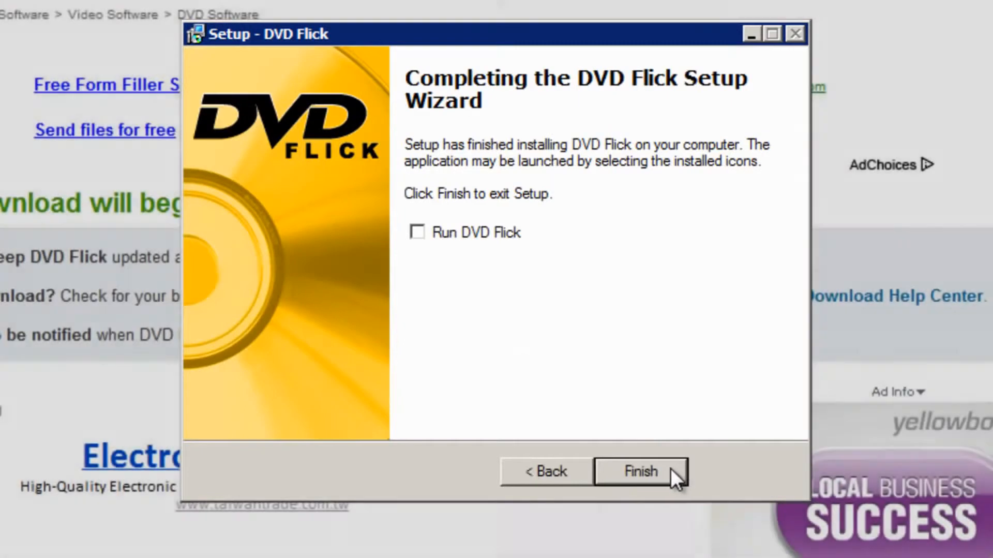
pyautogui.click(670, 467)
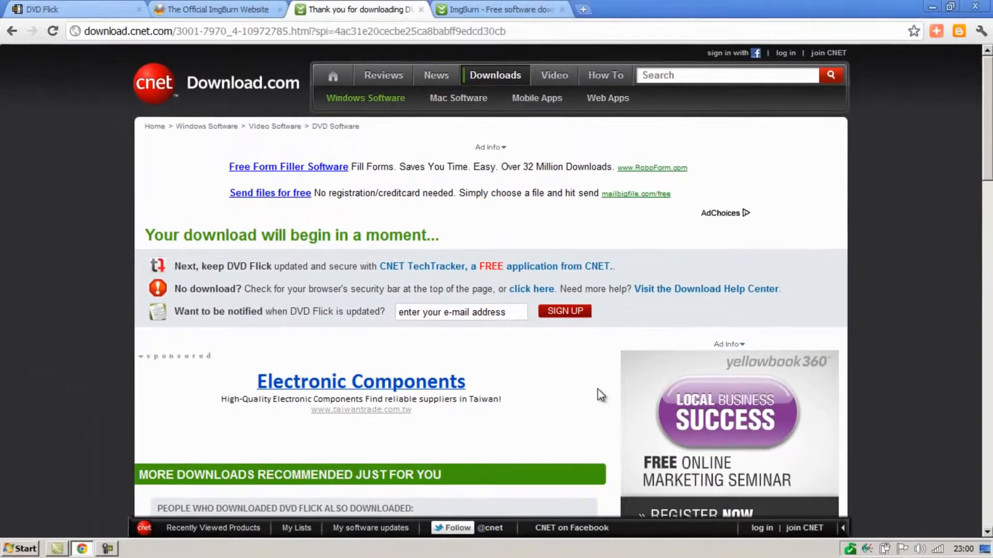
# Step: Download the ImgBurn 2.5.5.0 installer from its CNET page, keep the file and run it
pyautogui.click(545, 9)
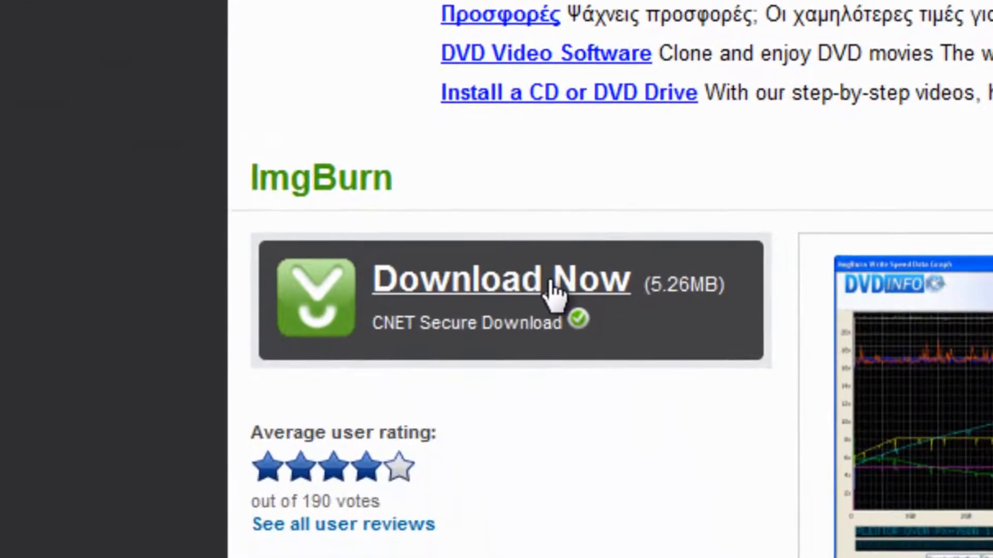
pyautogui.click(554, 292)
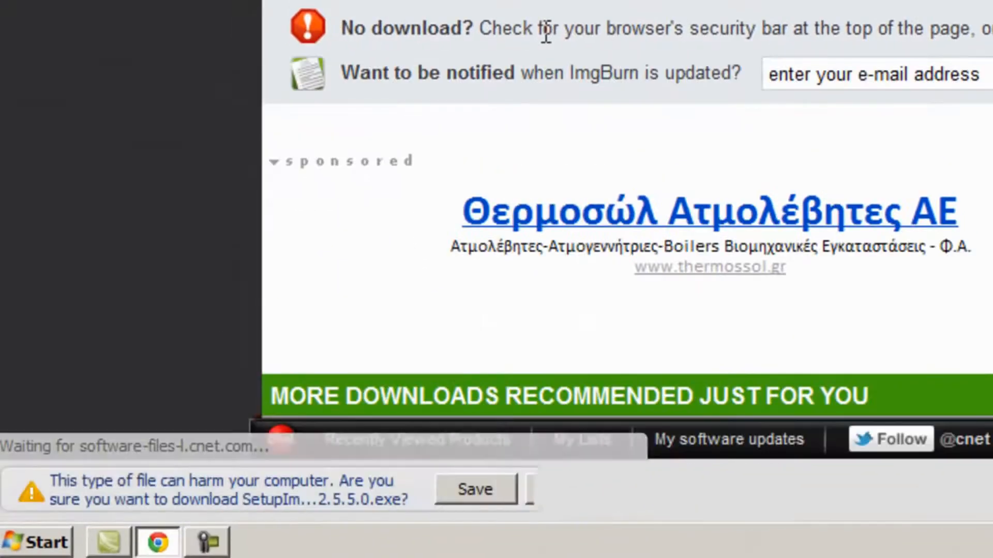
pyautogui.click(500, 492)
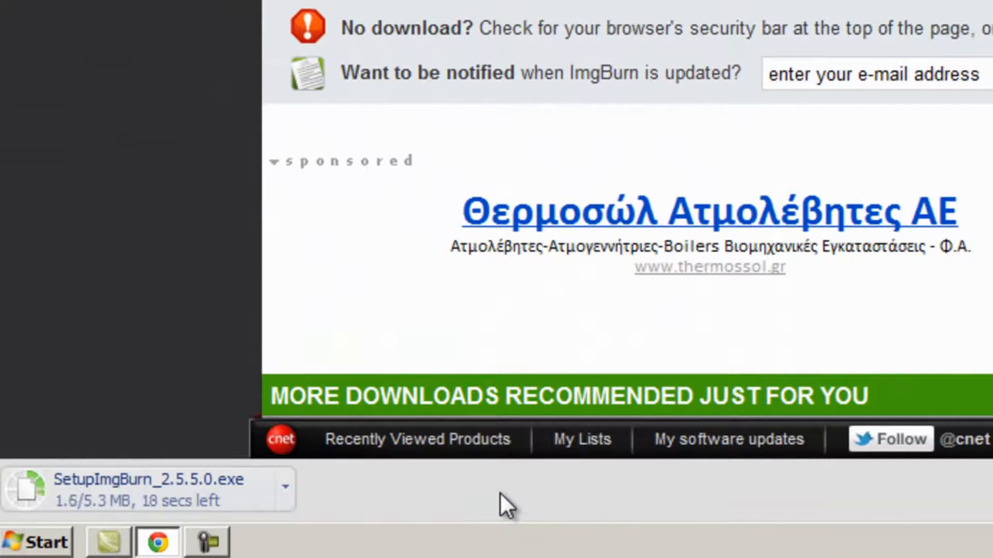
pyautogui.click(252, 492)
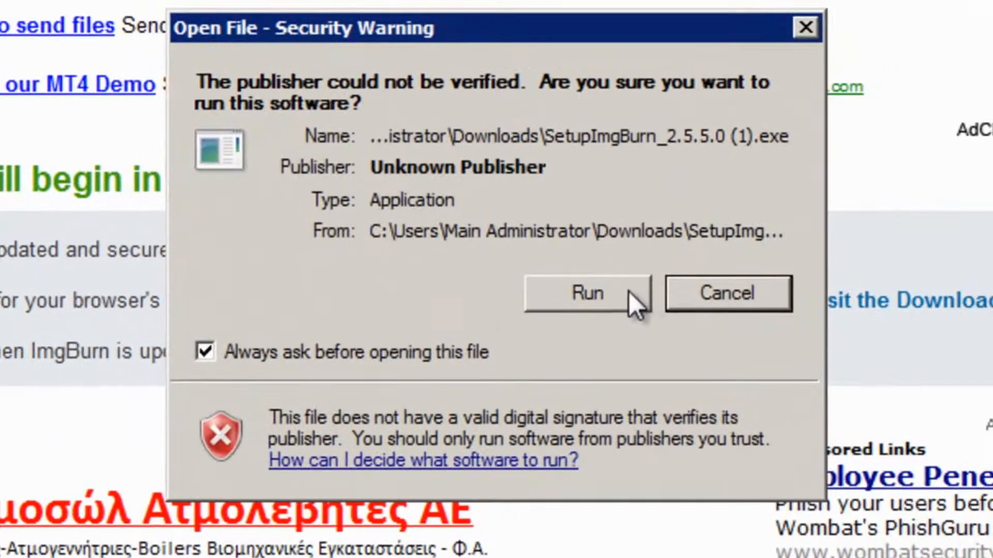
pyautogui.click(634, 294)
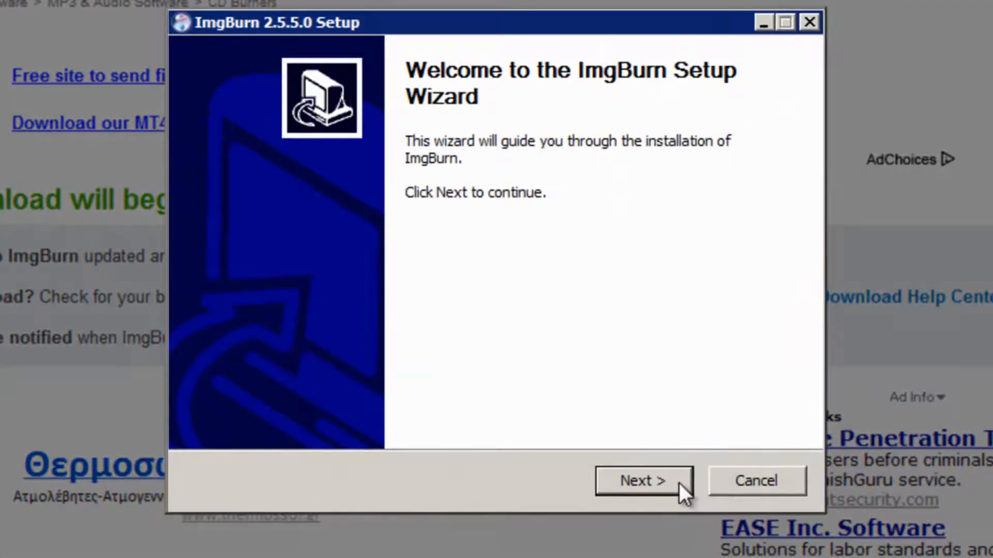
# Step: Accept the ImgBurn license and install the Full type with the default destination and Start Menu folder
pyautogui.click(679, 483)
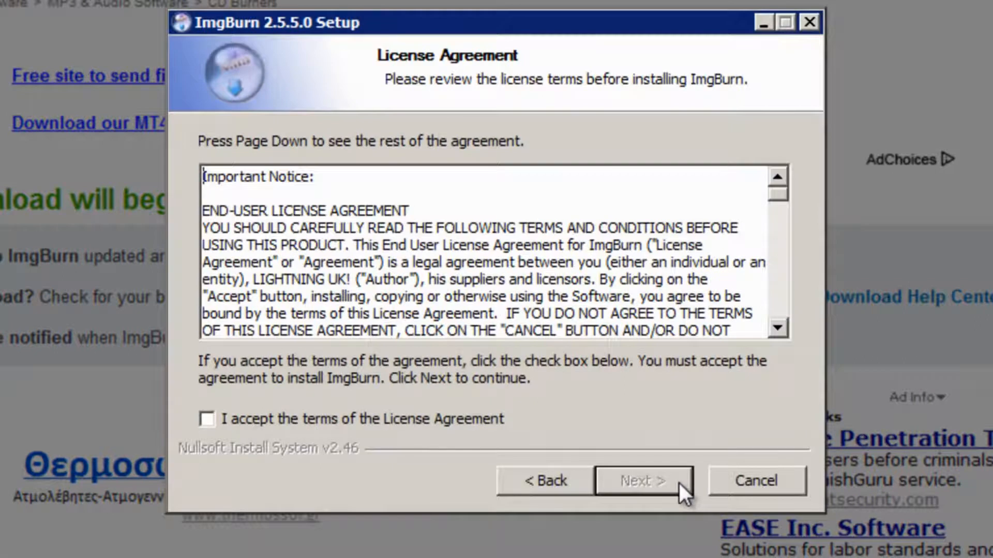
pyautogui.click(207, 420)
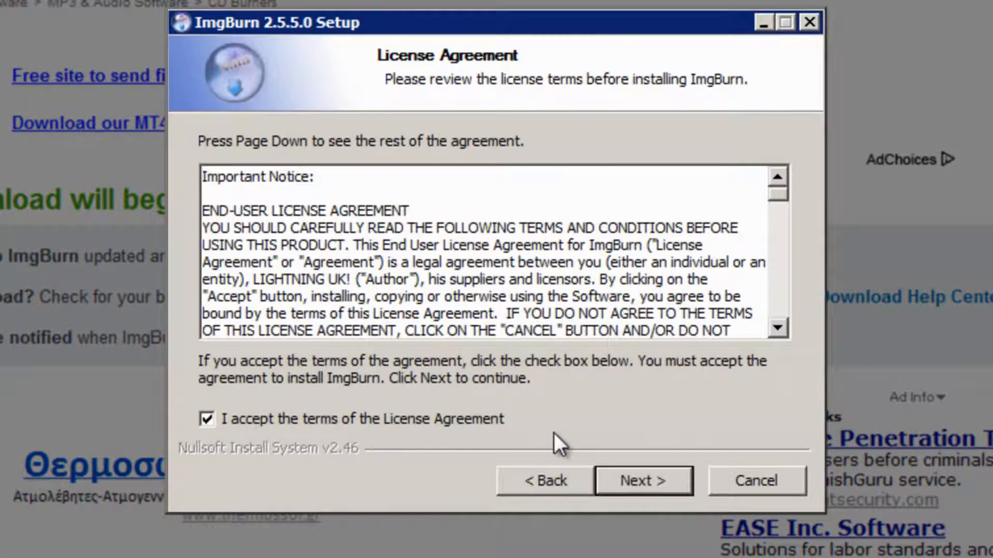
pyautogui.click(675, 481)
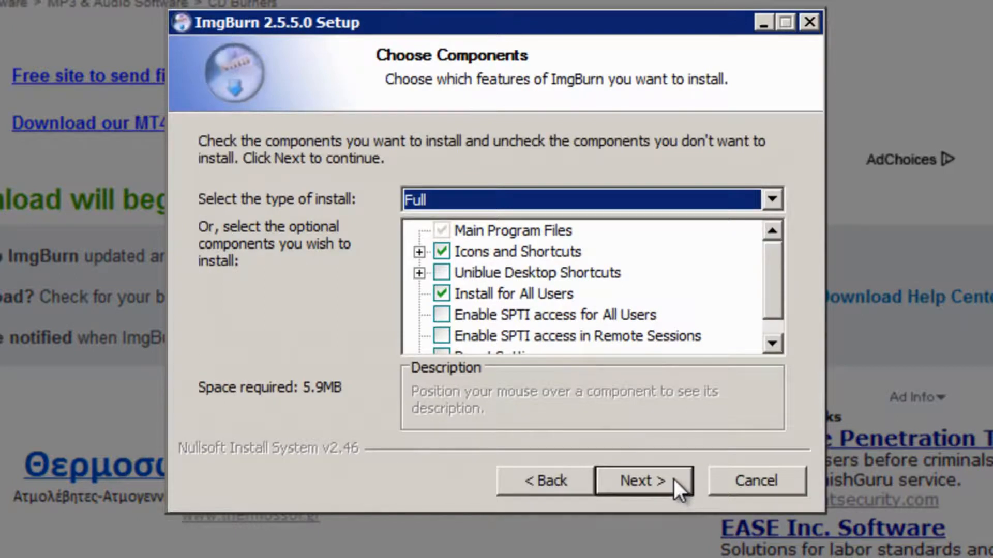
pyautogui.click(674, 479)
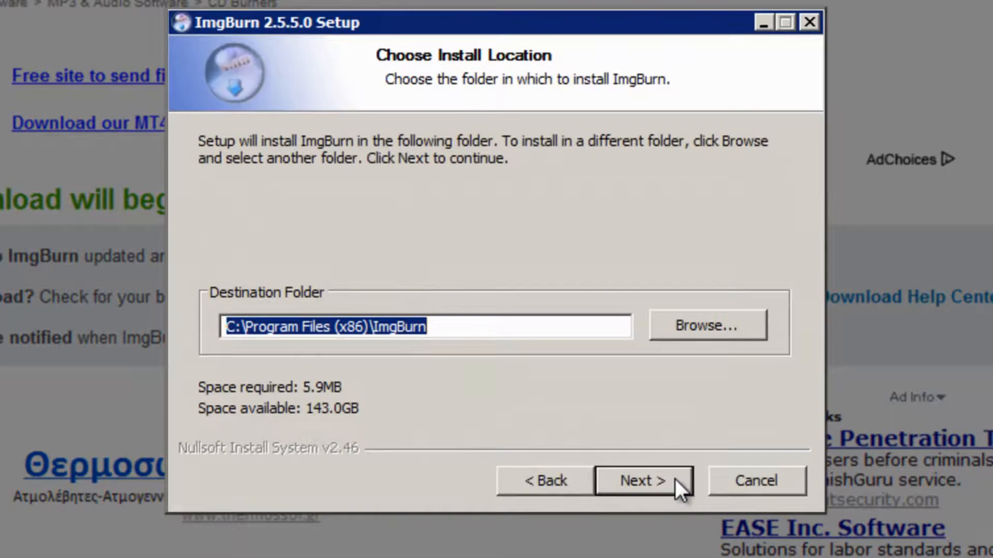
pyautogui.click(677, 479)
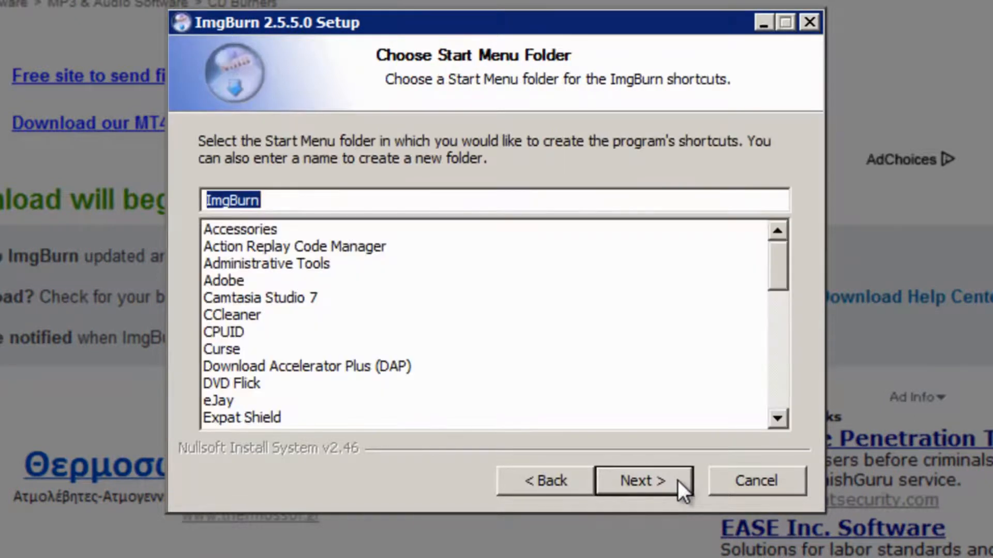
pyautogui.click(677, 480)
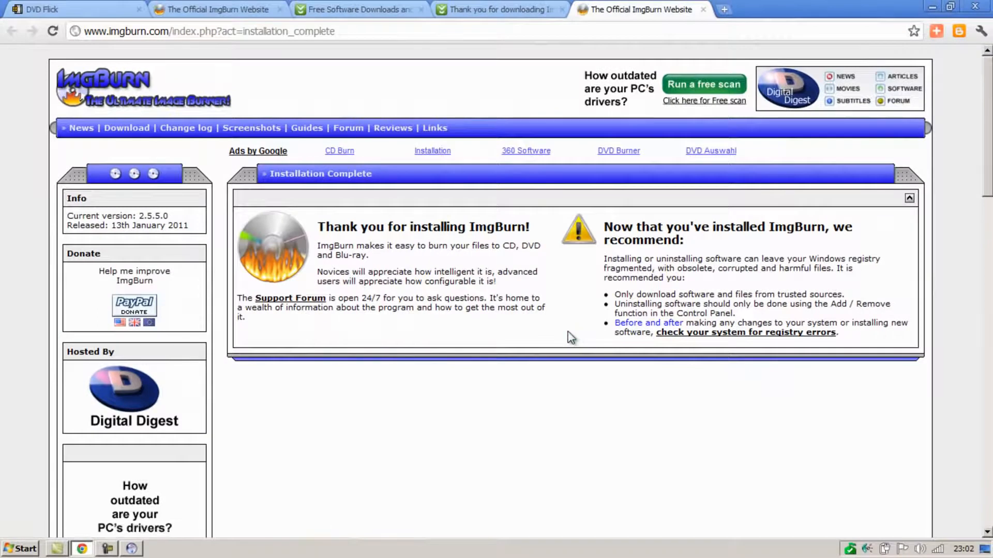
# Step: Close the ImgBurn installation-complete web page and finish the ImgBurn setup without running the program
pyautogui.click(703, 9)
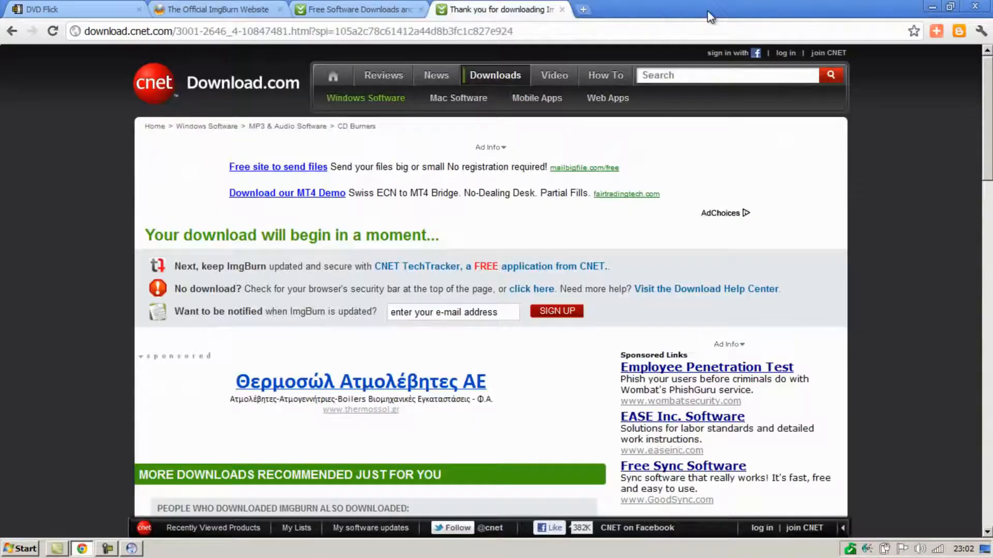
pyautogui.click(134, 550)
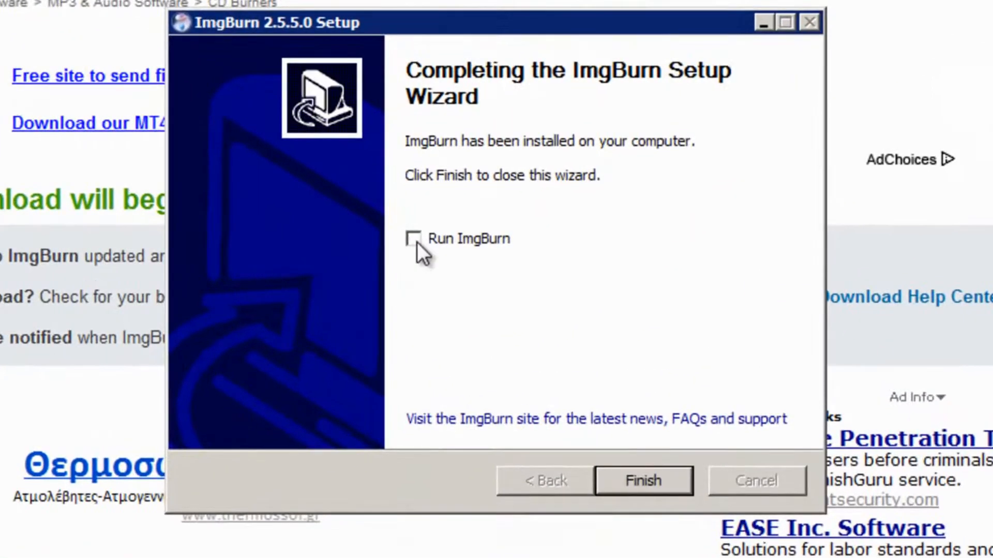
pyautogui.click(670, 479)
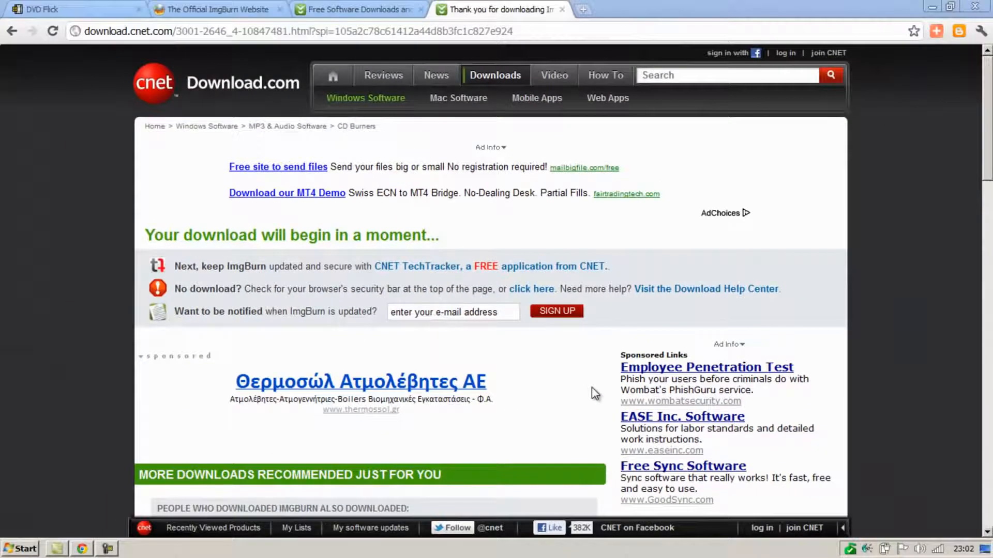
# Step: Close the browser, launch DVD Flick from the desktop and dismiss its welcome message
pyautogui.click(971, 7)
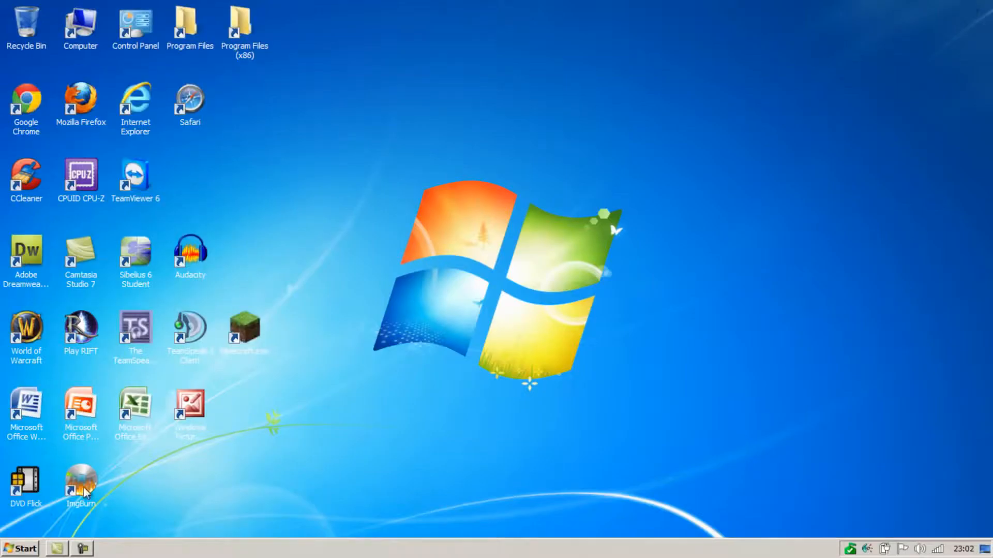
pyautogui.doubleClick(32, 479)
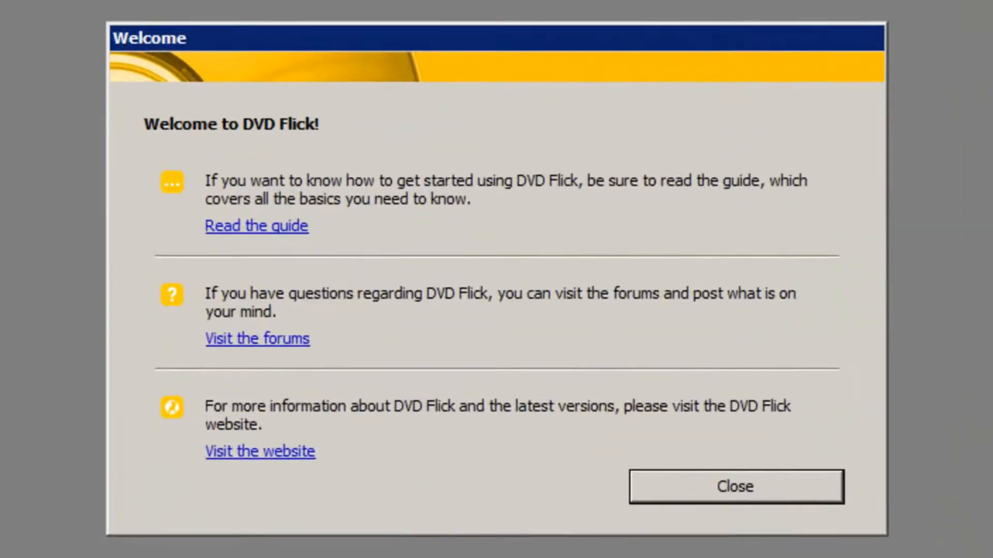
pyautogui.click(706, 493)
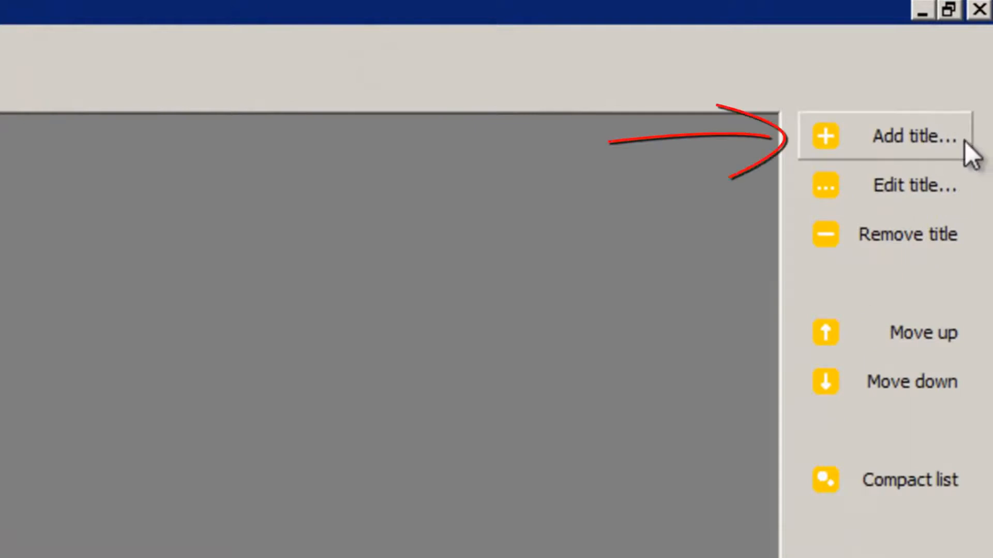
# Step: Add the Wildlife video from the "Videos to burn to CD" folder in the Videos library as a title
pyautogui.click(964, 140)
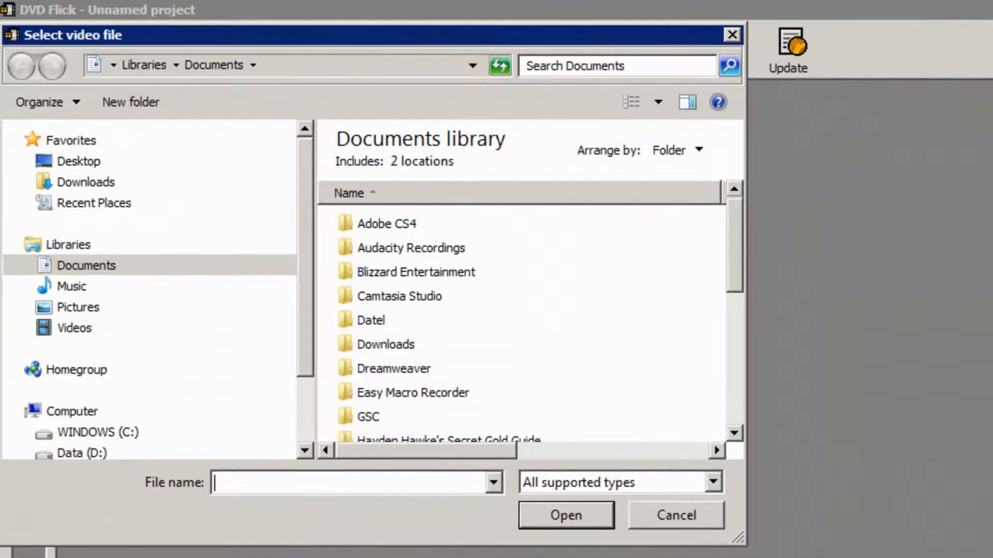
pyautogui.click(80, 330)
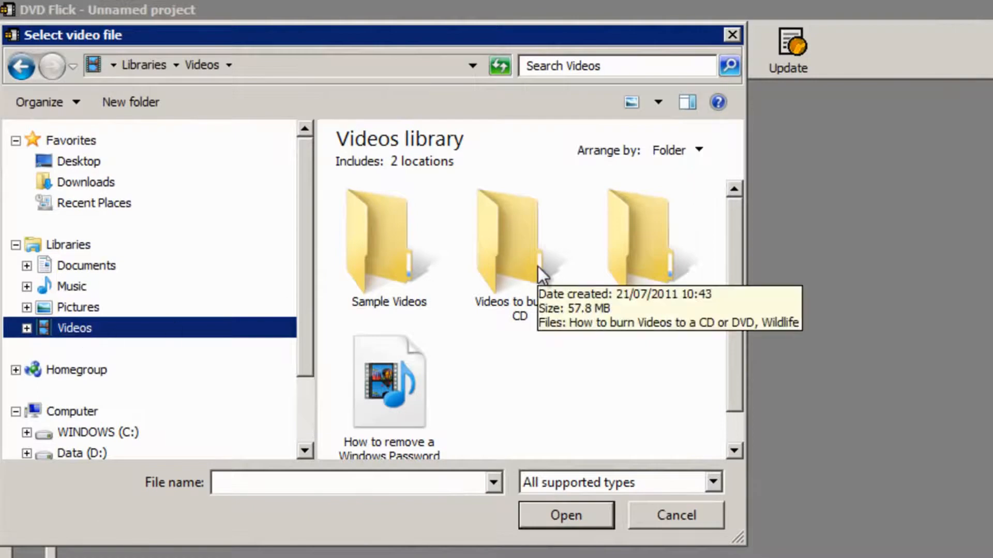
pyautogui.doubleClick(525, 260)
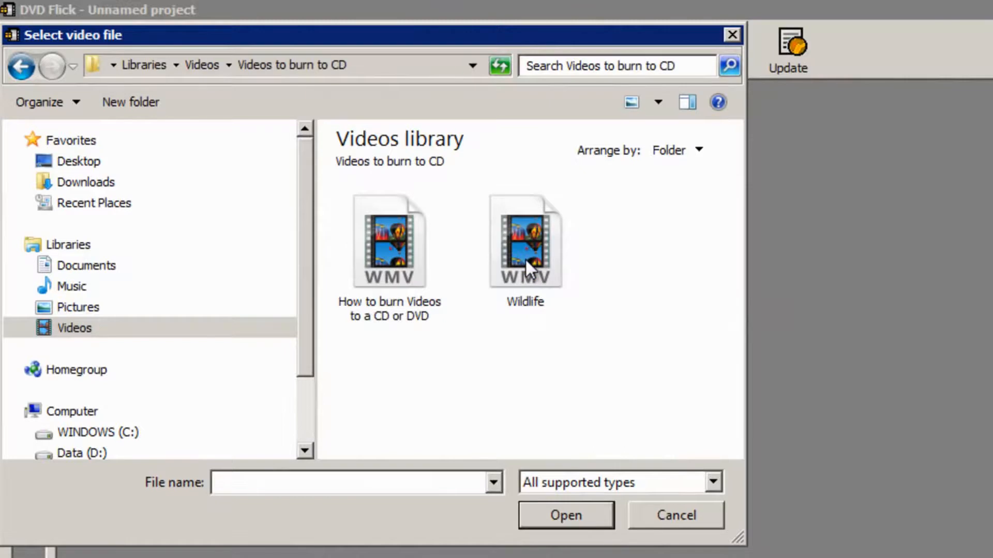
pyautogui.doubleClick(525, 258)
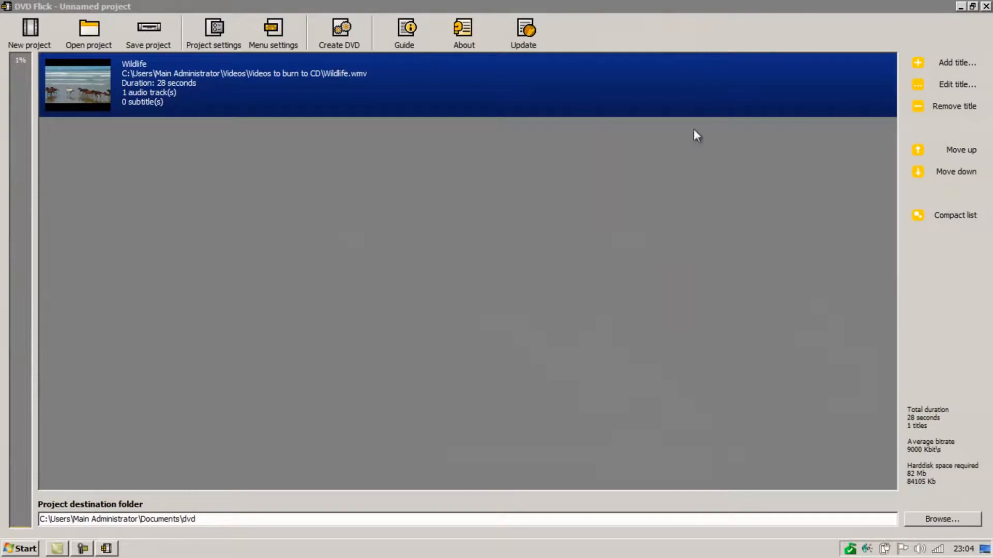
# Step: Add the "How to burn Videos to a CD or DVD" video as a second title in the project
pyautogui.click(977, 64)
pyautogui.doubleClick(257, 163)
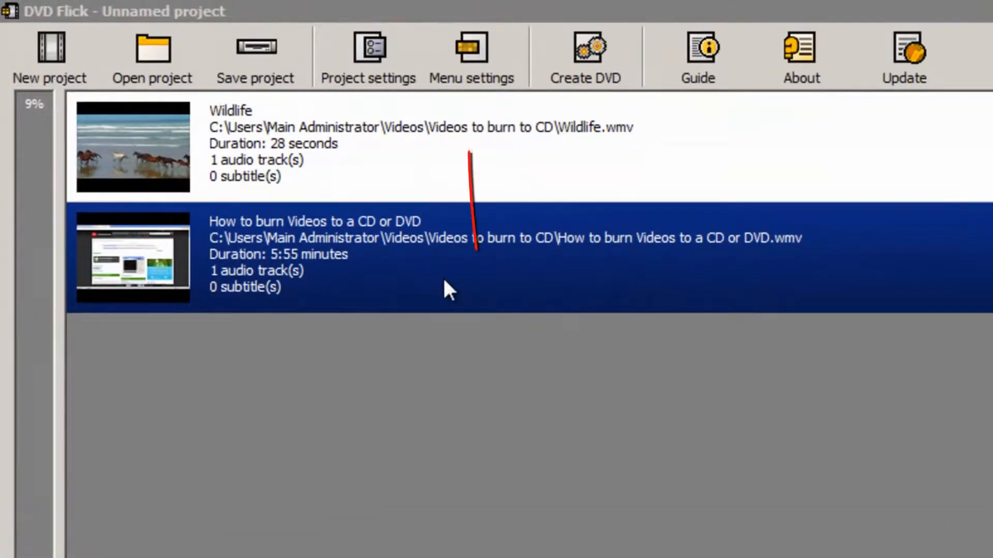
pyautogui.click(520, 3)
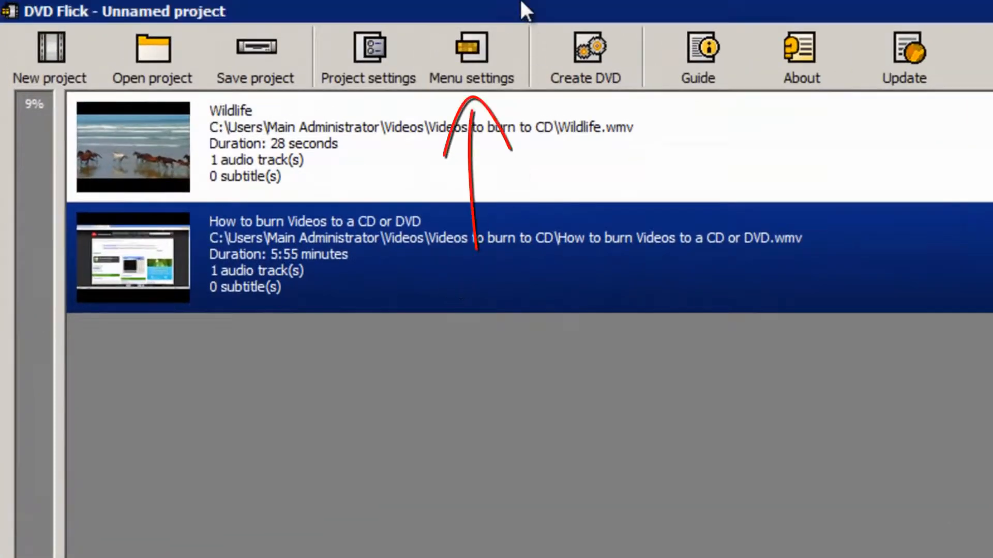
# Step: Preview the Mosaic template in the DVD menu settings
pyautogui.click(502, 59)
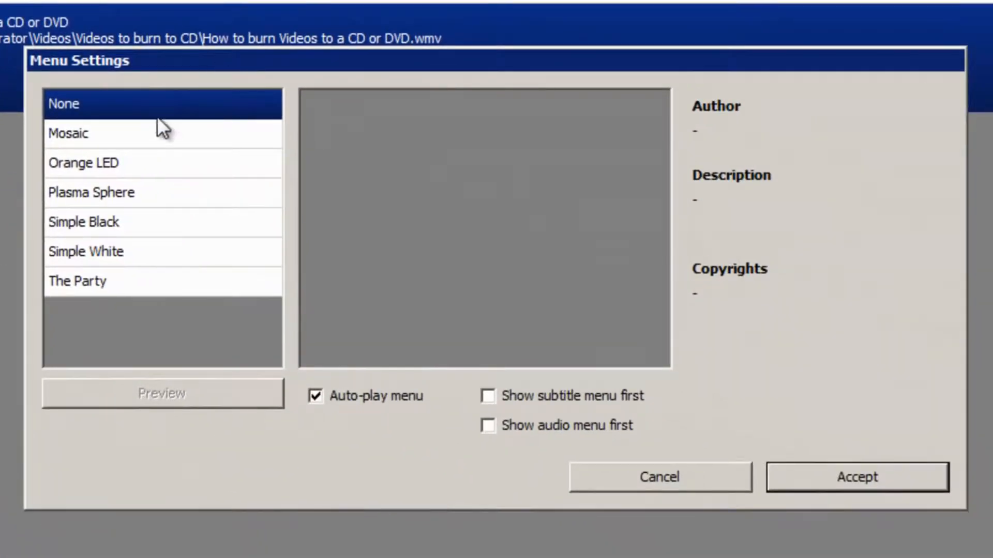
pyautogui.click(155, 137)
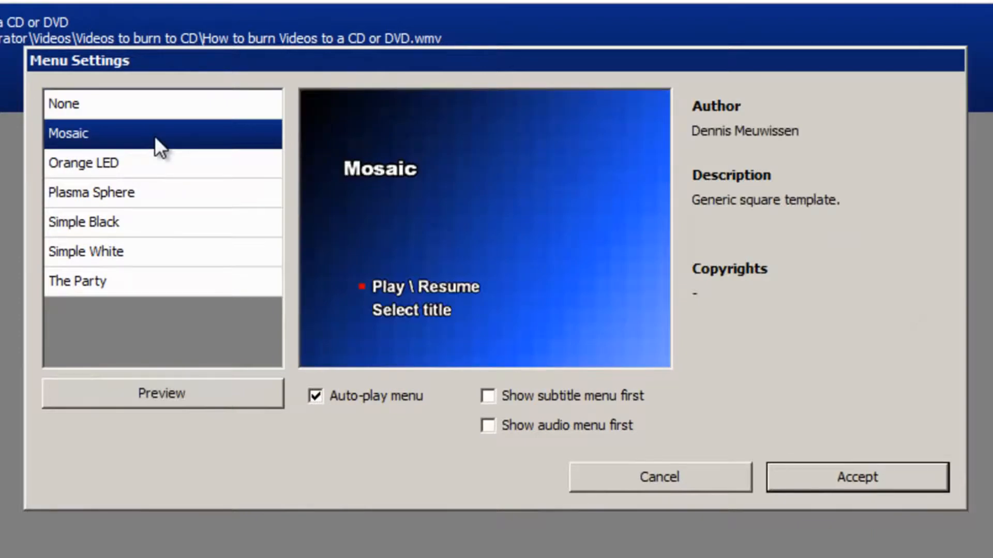
pyautogui.click(196, 395)
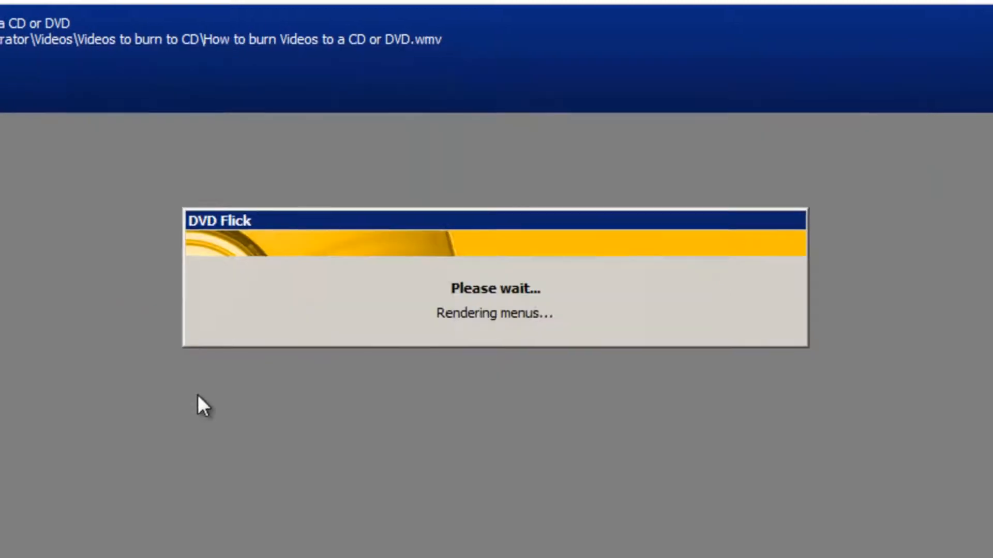
# Step: Look through the Orange LED and Plasma Sphere menu templates, and apply Simple Black as the DVD menu
pyautogui.click(159, 192)
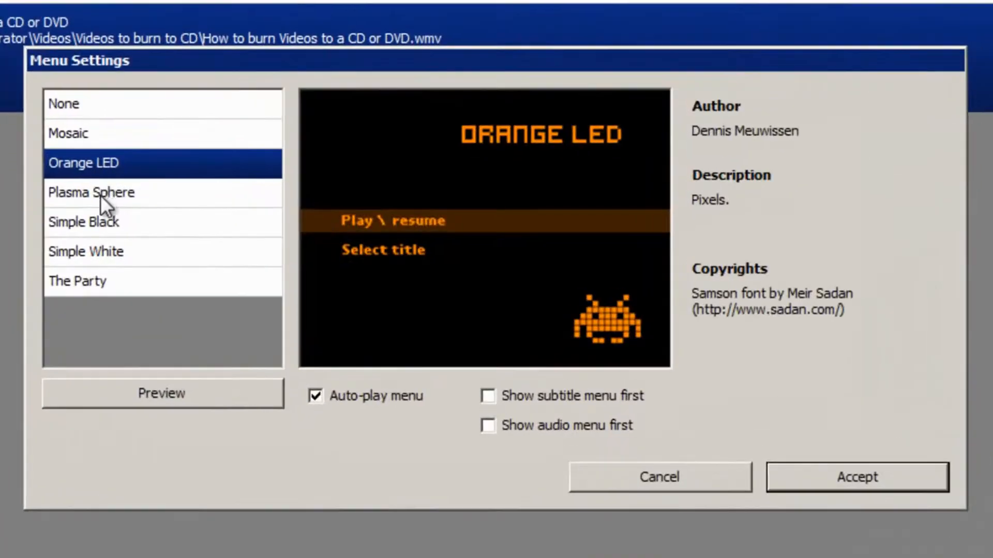
pyautogui.click(101, 194)
pyautogui.click(104, 230)
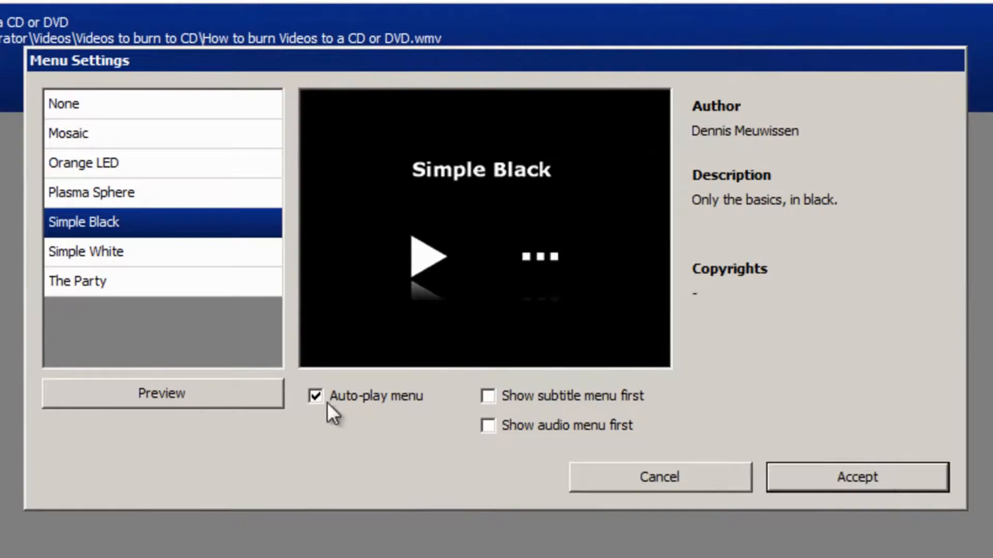
pyautogui.click(919, 478)
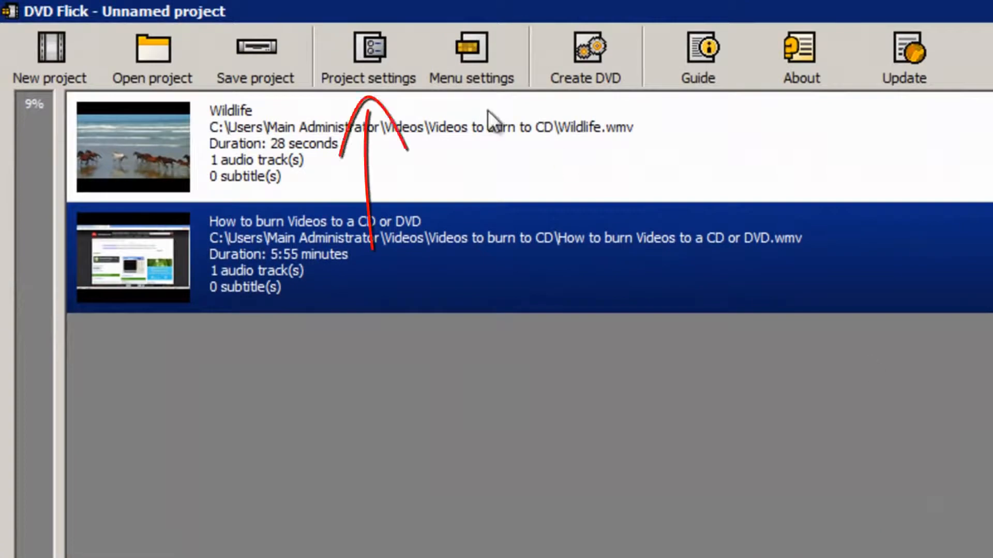
# Step: In the general project settings, set the title to BURNING_TEST and the encoder priority to Normal
pyautogui.click(402, 50)
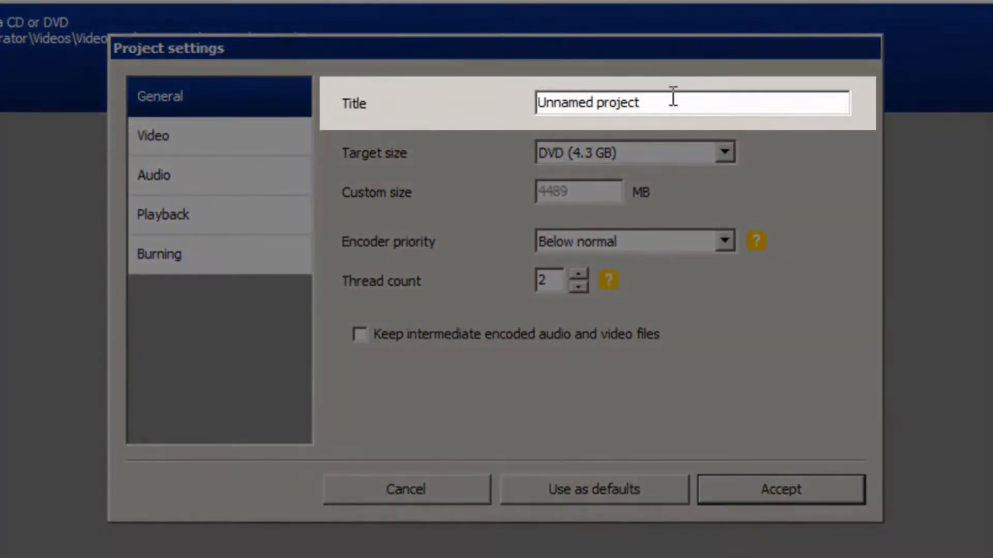
pyautogui.moveTo(673, 98); pyautogui.dragTo(539, 101)
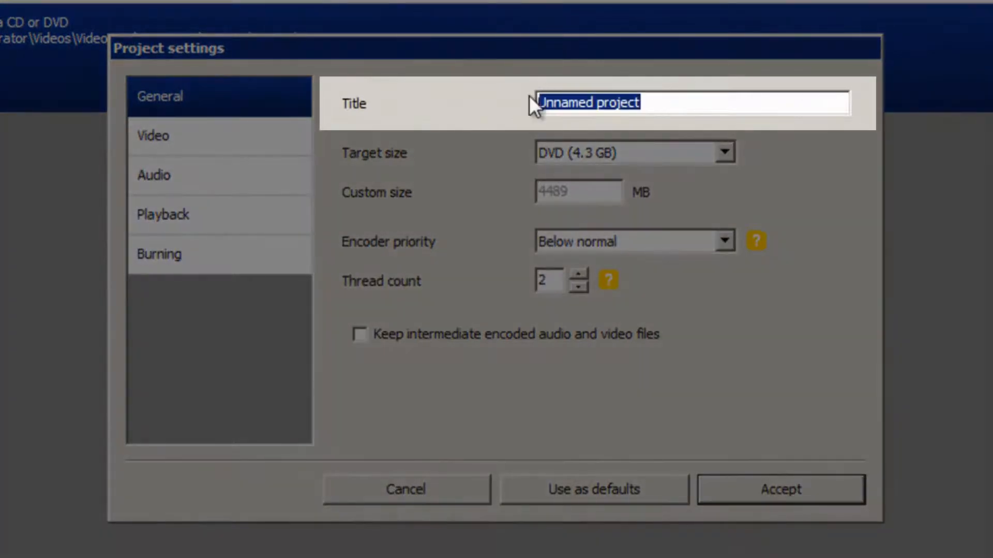
pyautogui.press('BackSpace')
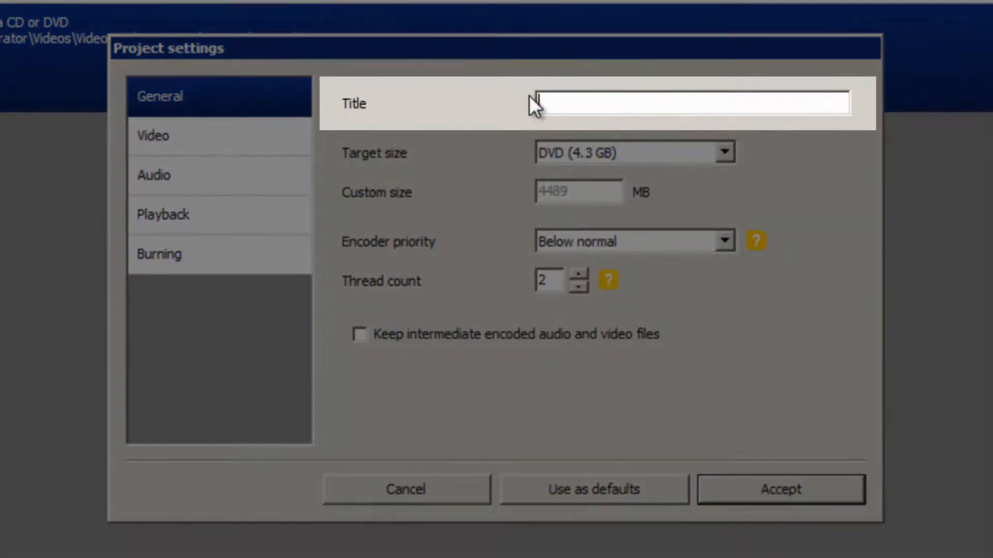
pyautogui.write('BURNING_TEST')
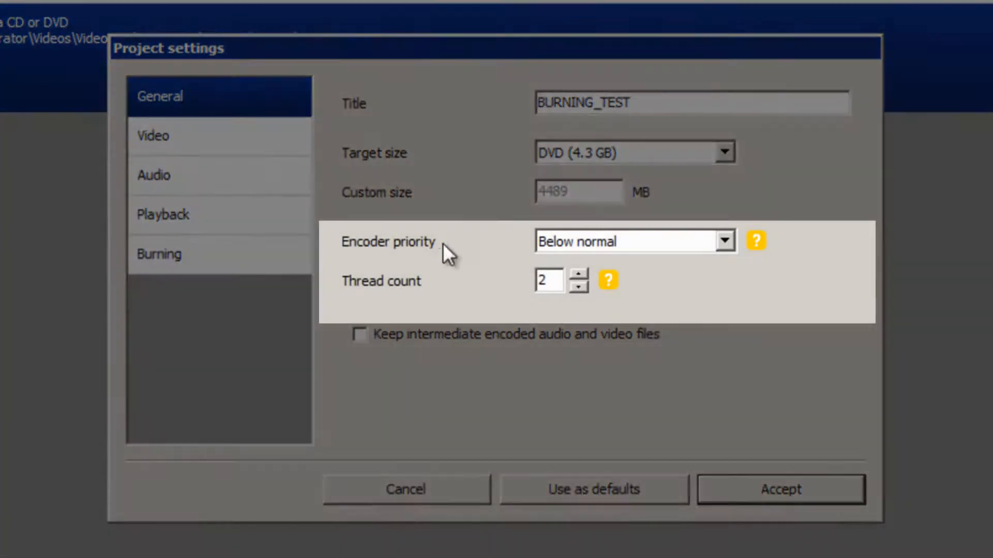
pyautogui.click(708, 247)
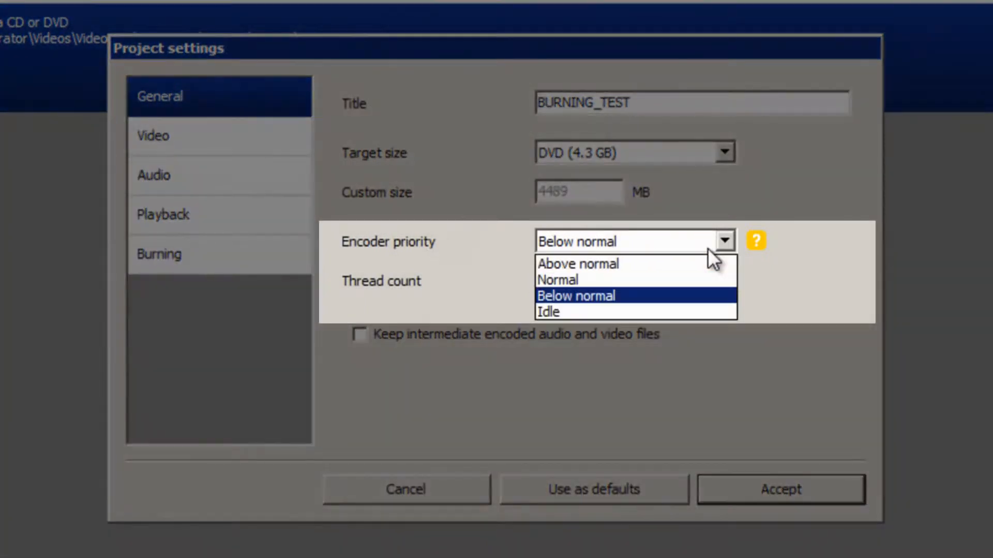
pyautogui.click(681, 279)
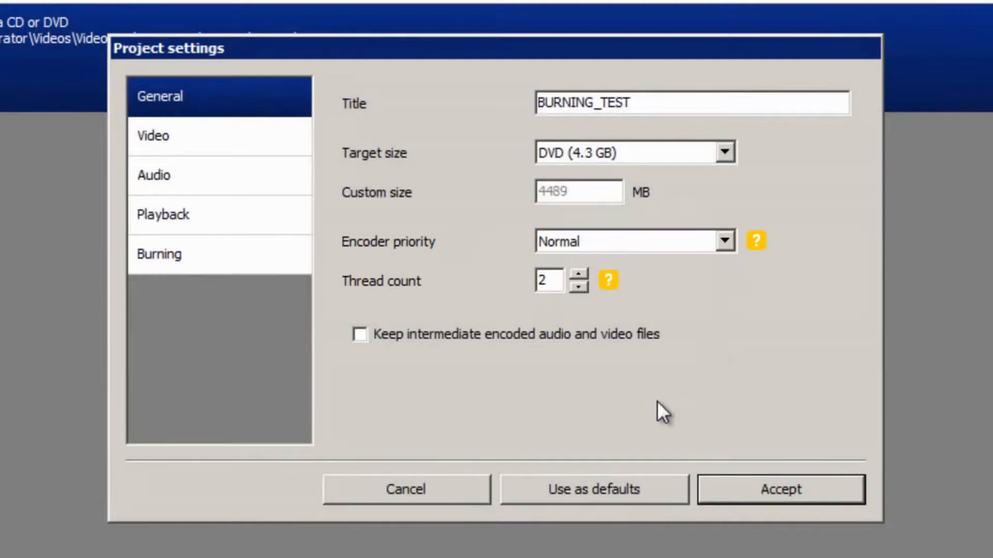
# Step: Choose PAL as the project's video target format and Auto as its audio channel count
pyautogui.click(212, 148)
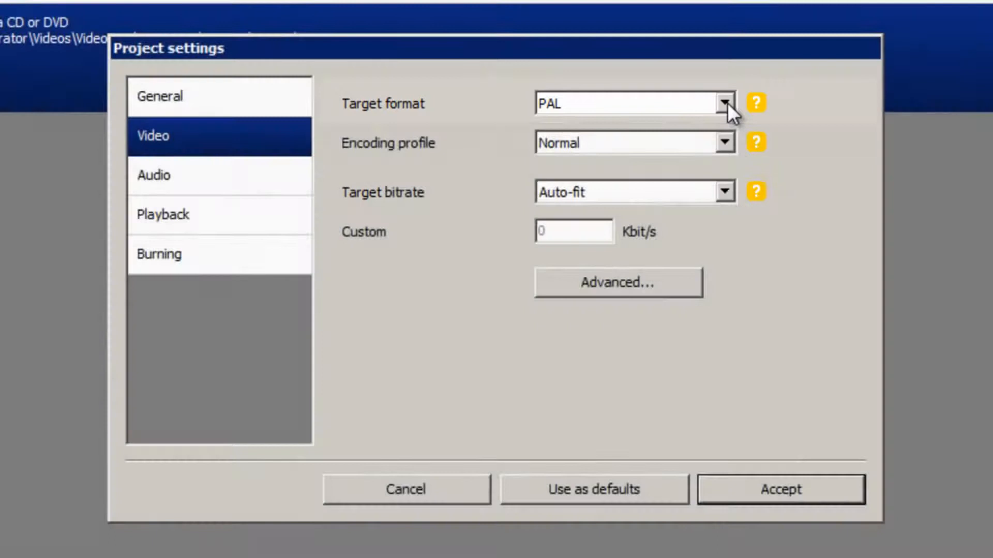
pyautogui.click(726, 104)
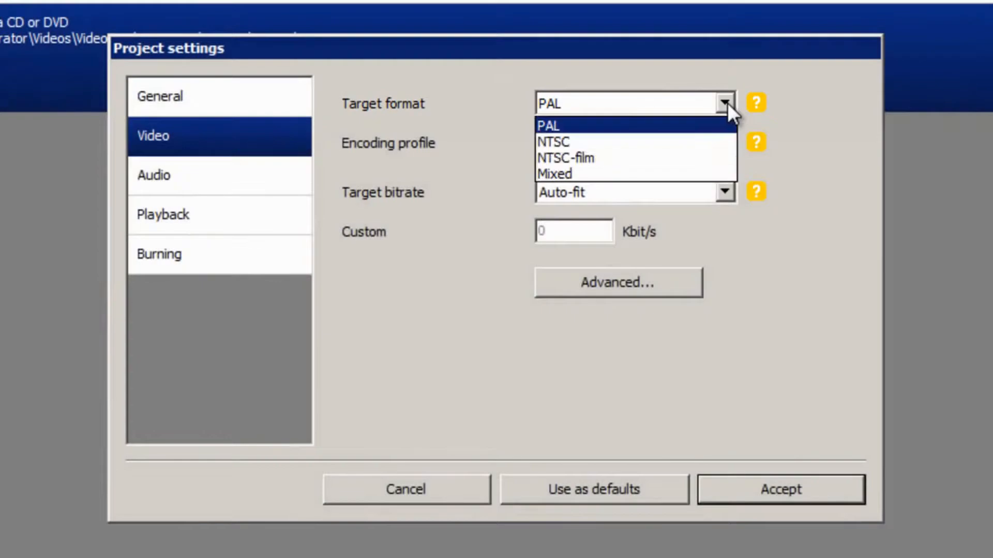
pyautogui.click(705, 123)
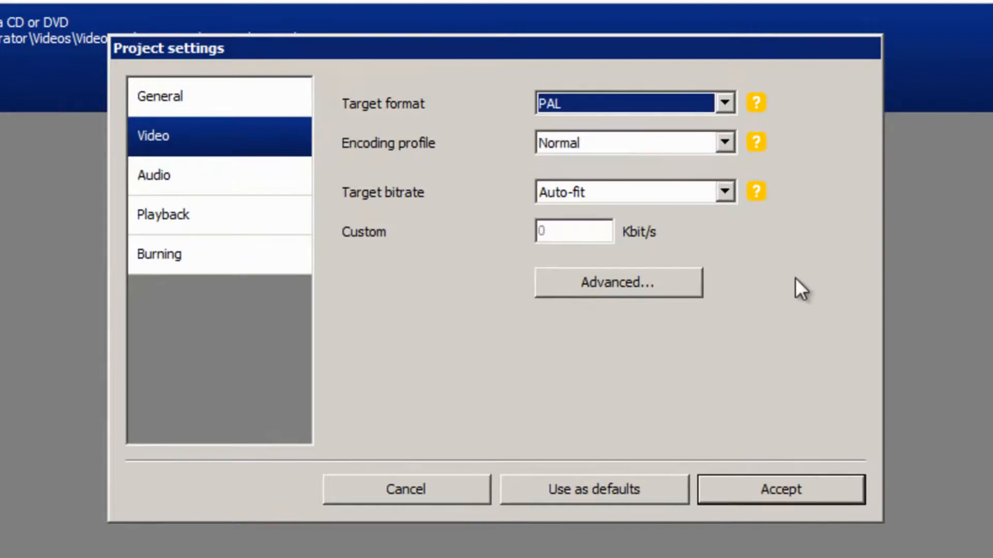
pyautogui.click(249, 180)
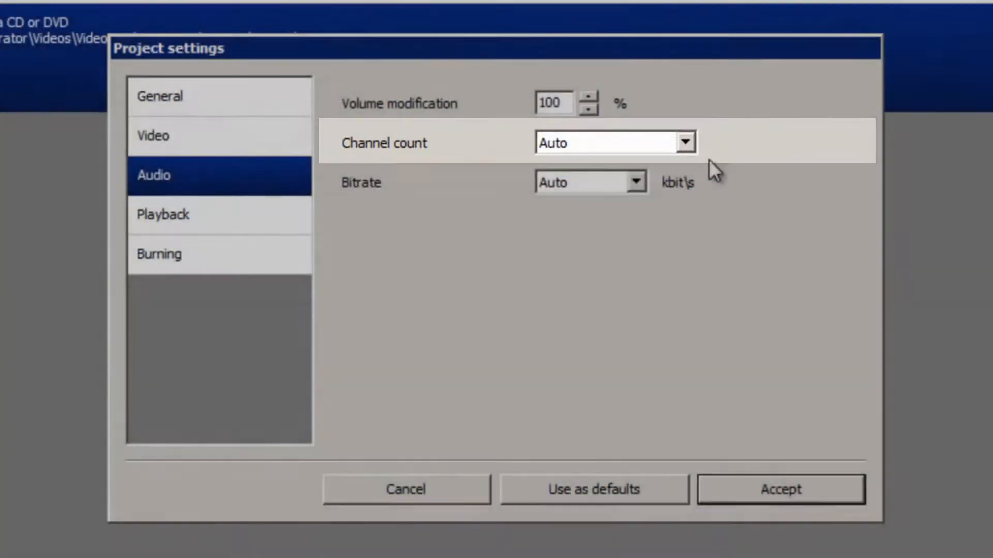
pyautogui.click(685, 142)
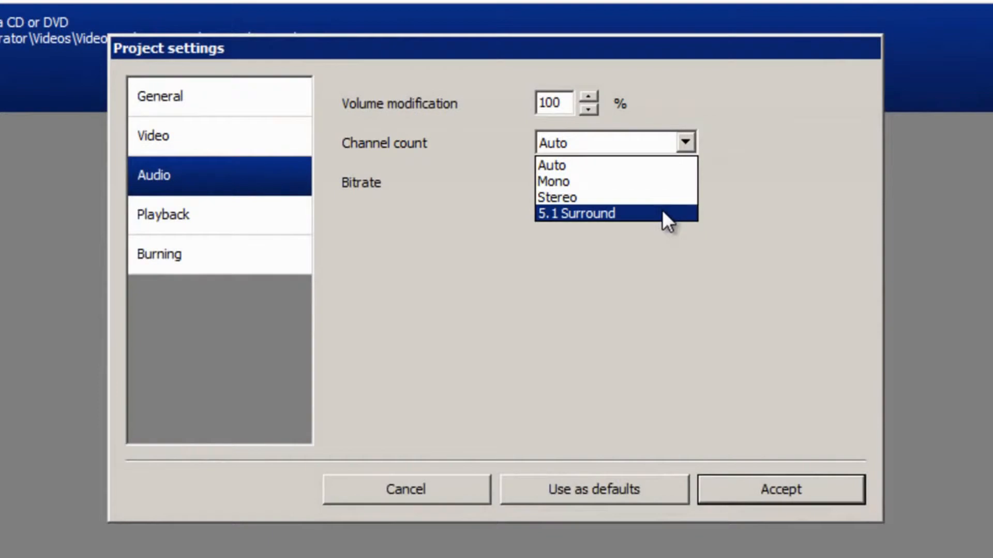
pyautogui.click(649, 168)
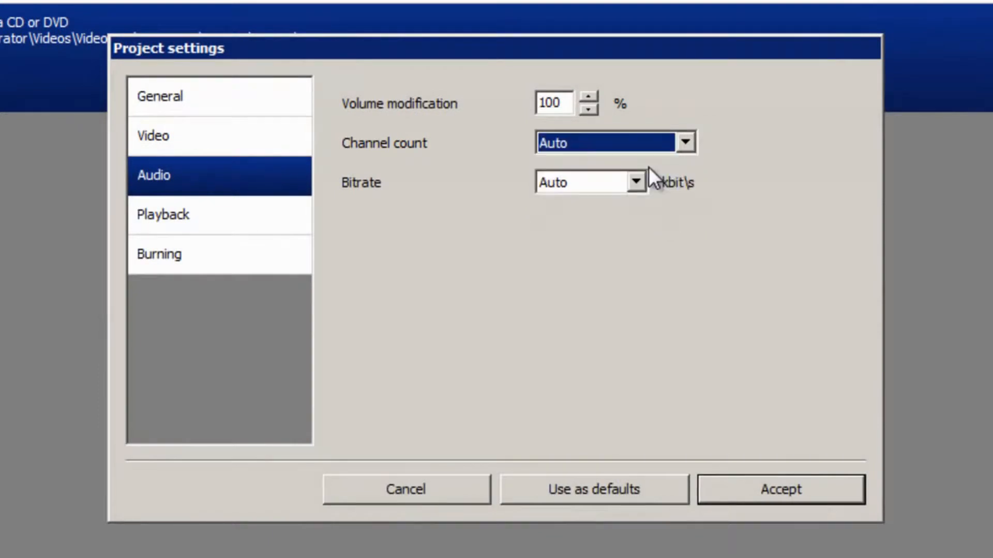
# Step: Set the project's playback behavior to "Play the next title" after a title has finished playing
pyautogui.click(223, 212)
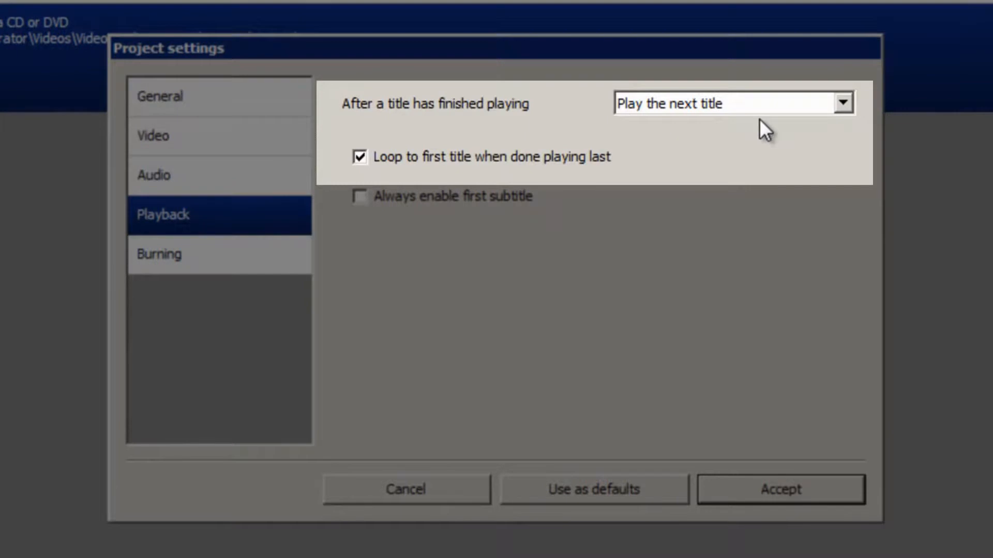
pyautogui.click(825, 100)
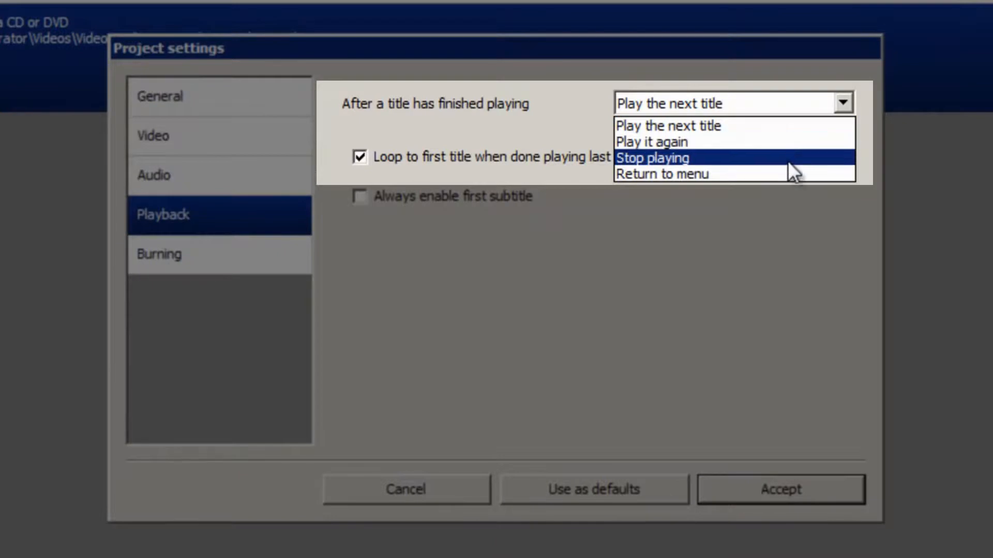
pyautogui.click(794, 127)
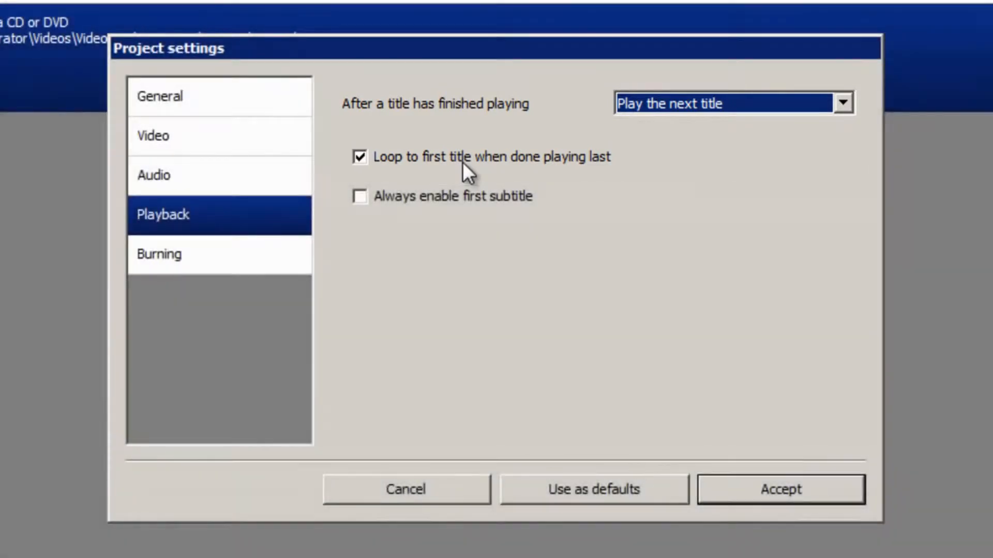
# Step: Enable burning the project to disc and set the disc label to BURNING_TEST
pyautogui.click(228, 263)
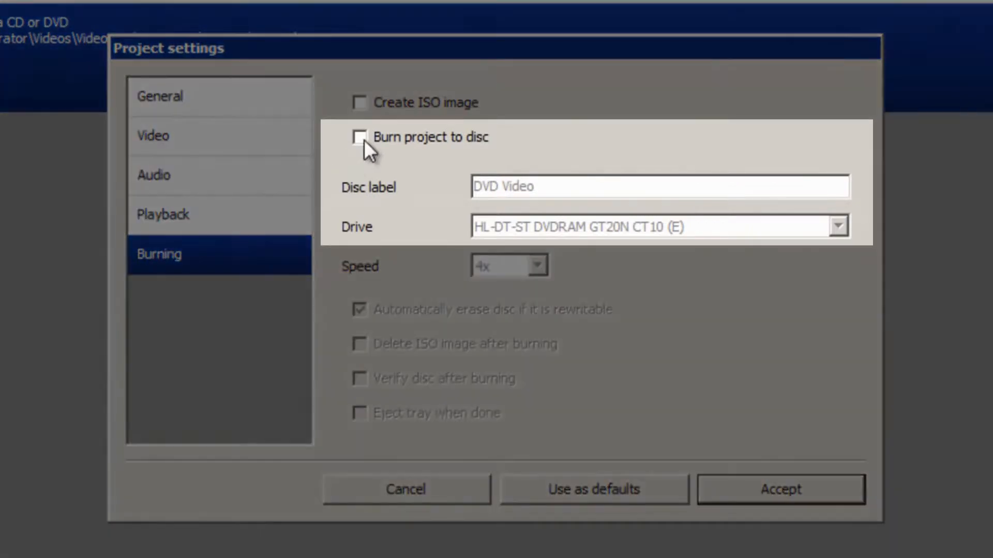
pyautogui.click(360, 138)
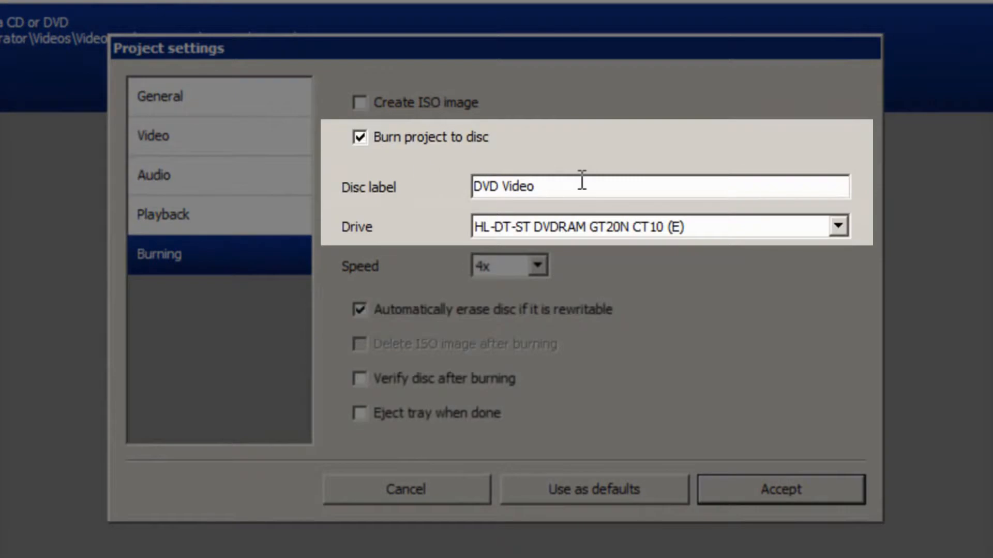
pyautogui.moveTo(585, 182); pyautogui.dragTo(467, 188)
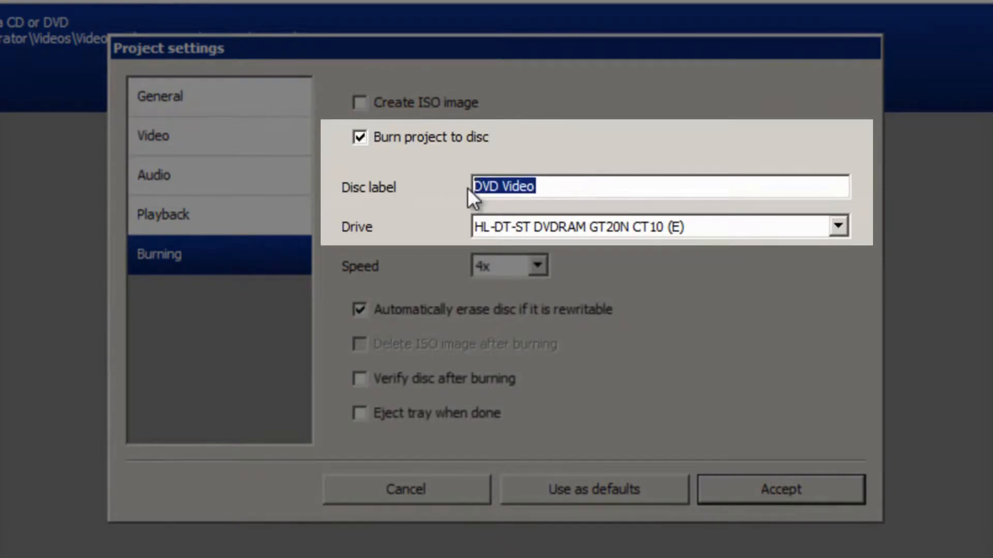
pyautogui.write('BURNING_')
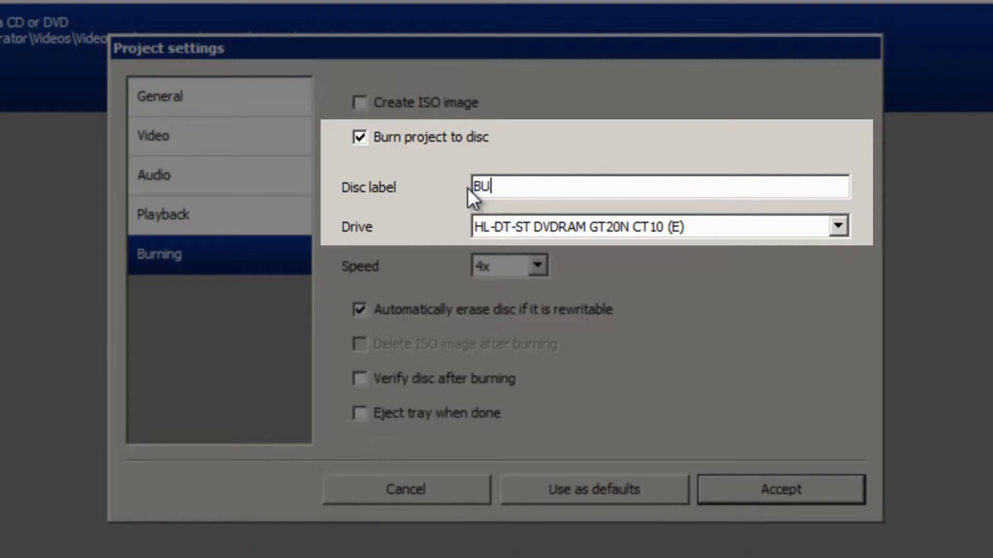
pyautogui.write('TEST')
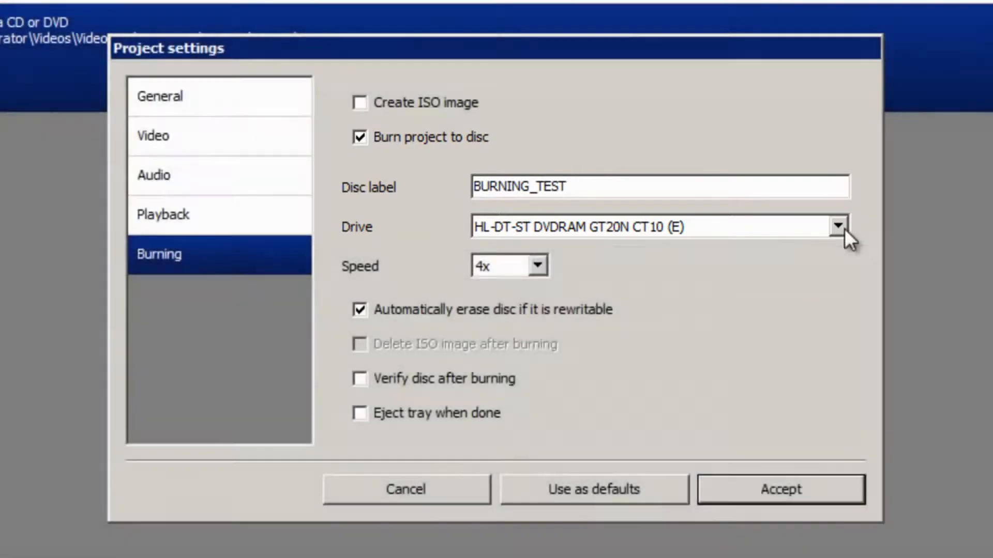
# Step: Select the HL-DT-ST DVDRAM GT20N CT10 (E) drive for burning and accept the project settings
pyautogui.click(845, 229)
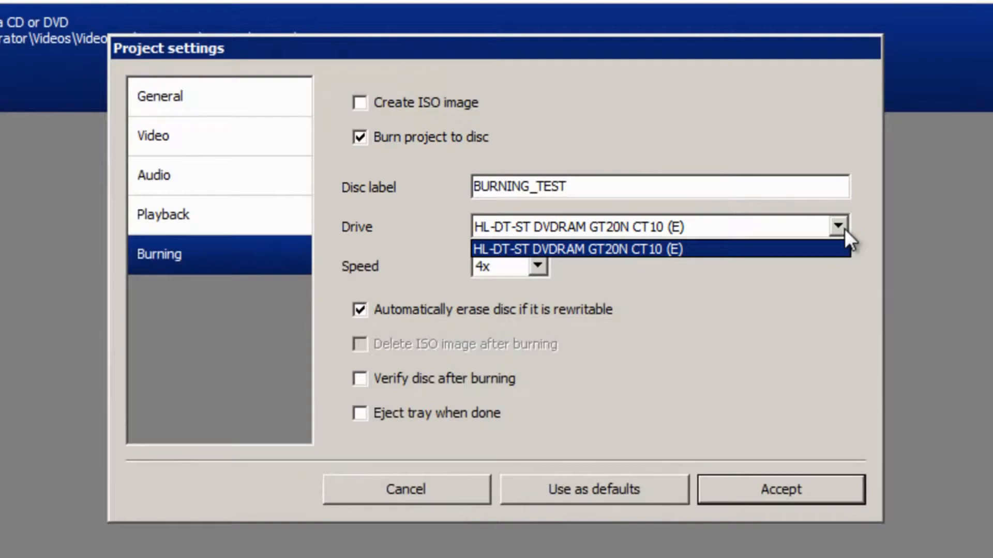
pyautogui.click(845, 229)
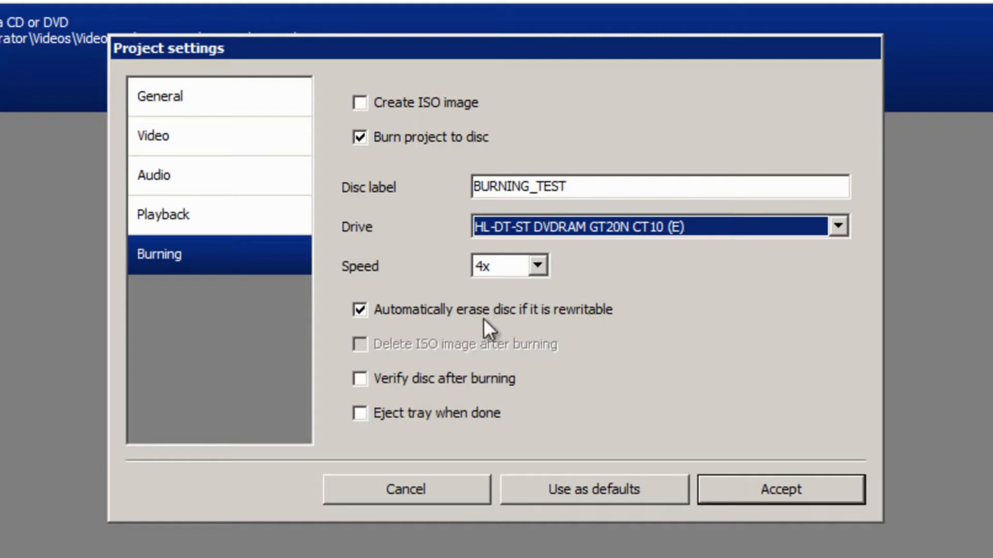
pyautogui.click(835, 488)
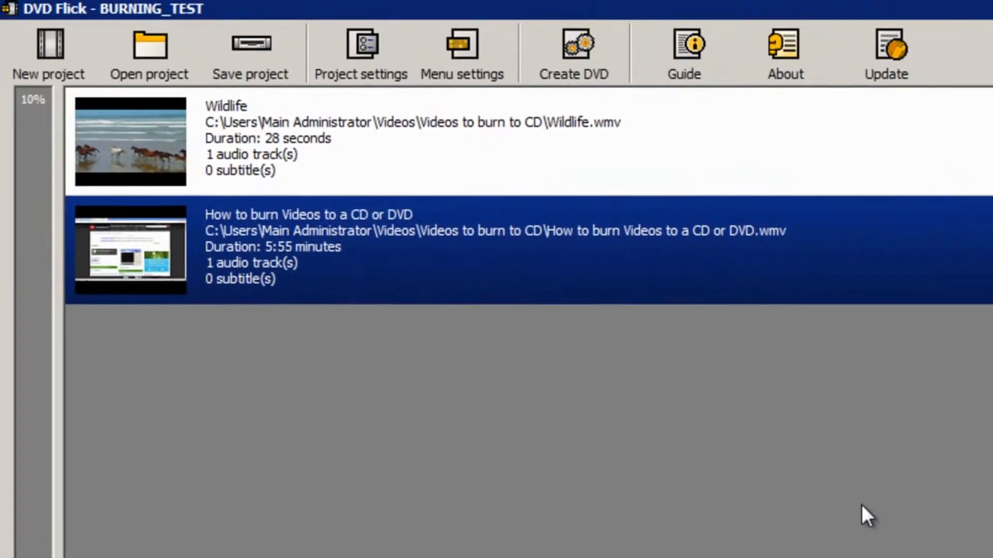
# Step: Create the DVD, accepting the blank-disc notice, and close the progress window once all stages have finished
pyautogui.click(862, 505)
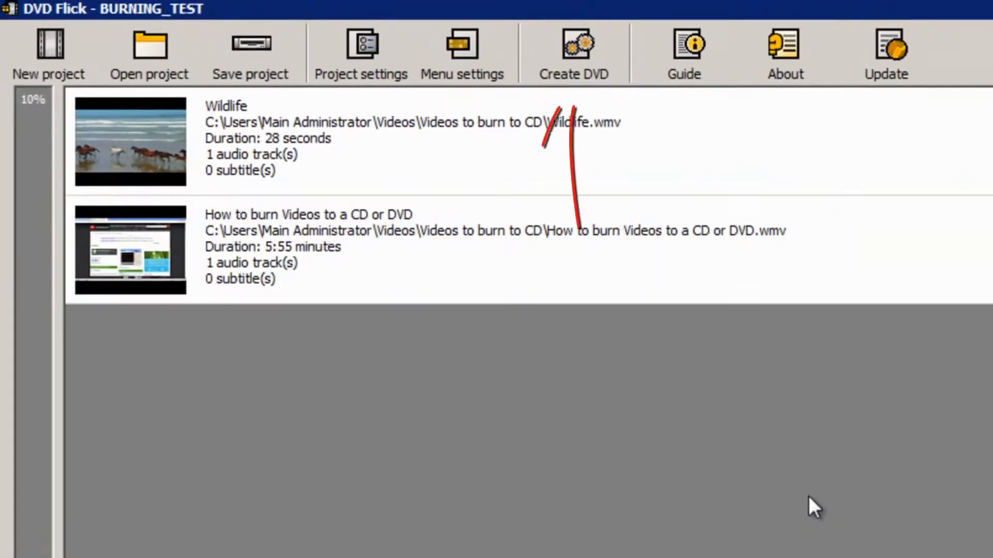
pyautogui.click(607, 47)
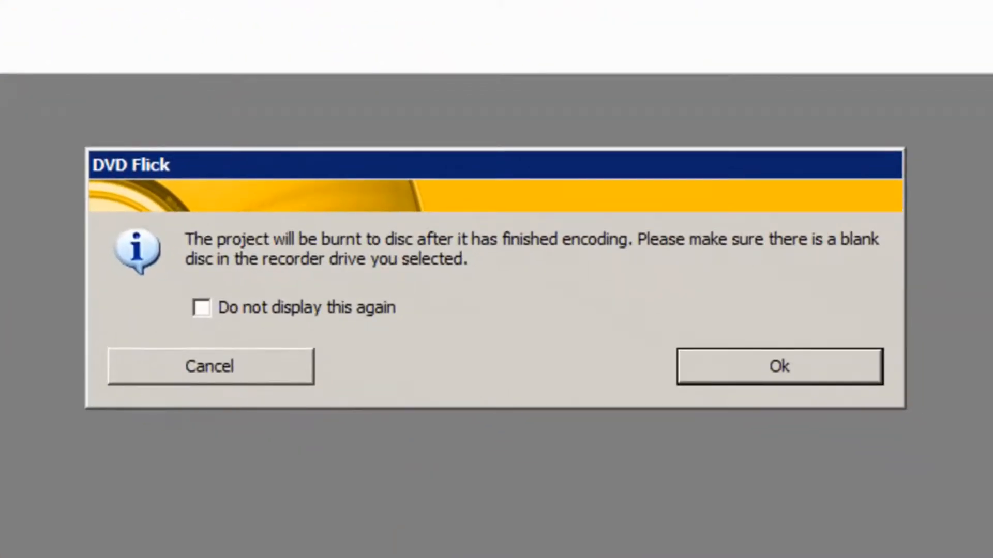
pyautogui.click(814, 355)
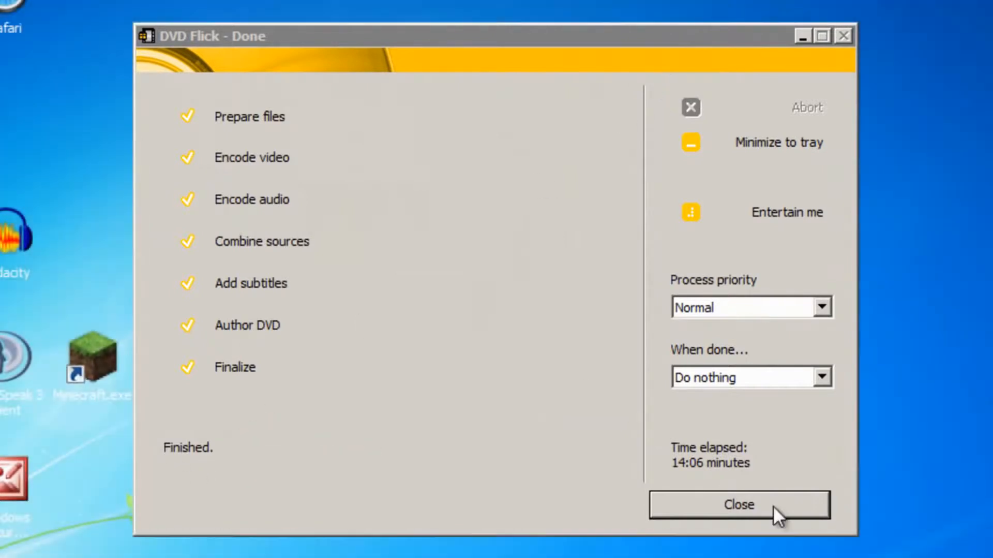
pyautogui.click(773, 506)
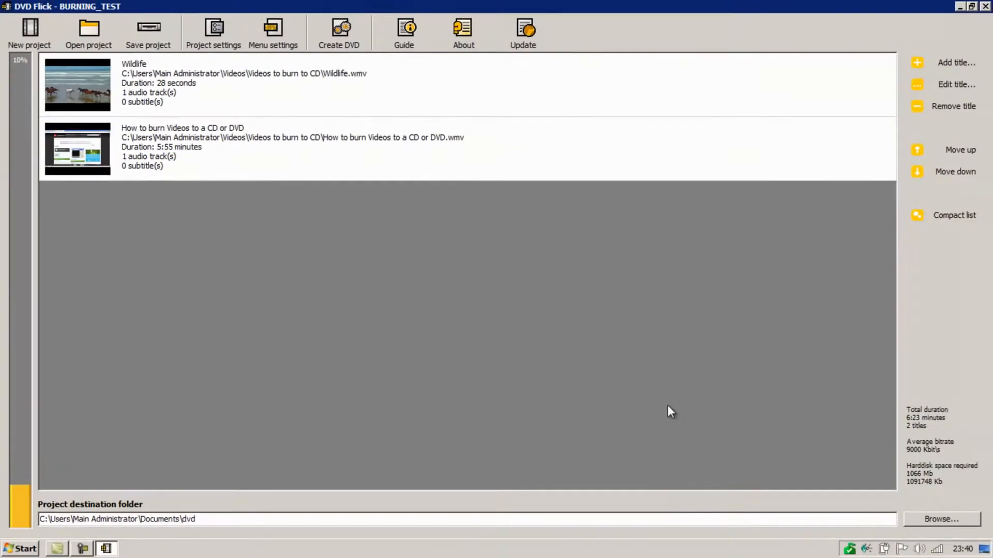
# Step: Exit DVD Flick without saving the modified project
pyautogui.click(984, 6)
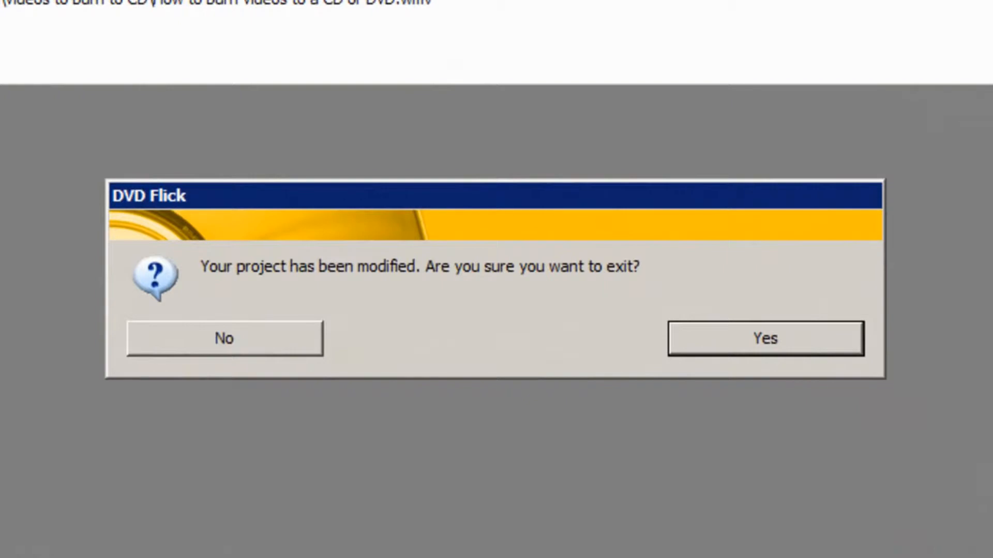
pyautogui.click(825, 343)
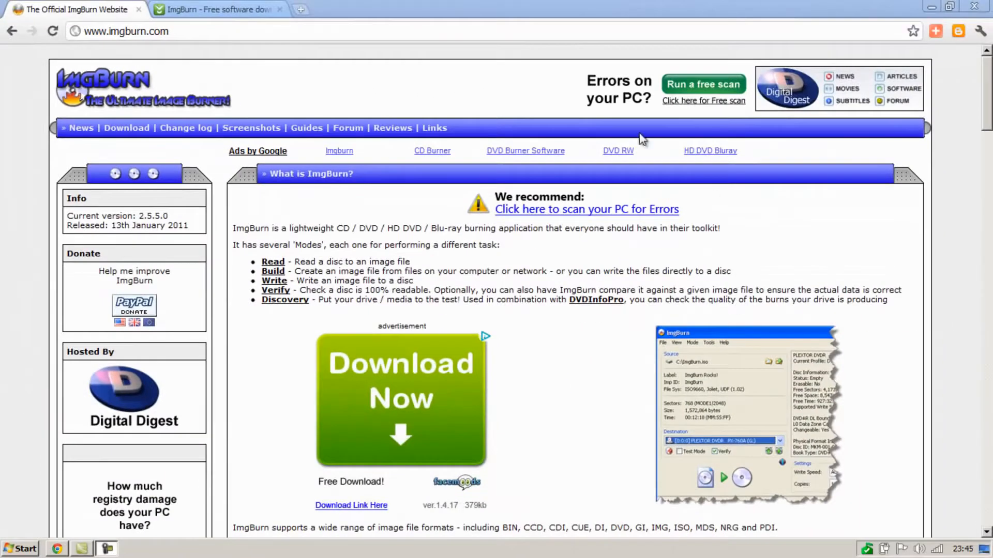
# Step: Download SetupImgBurn_2.5.5.0.exe from the CNET download page in the browser and run the installer
pyautogui.click(259, 9)
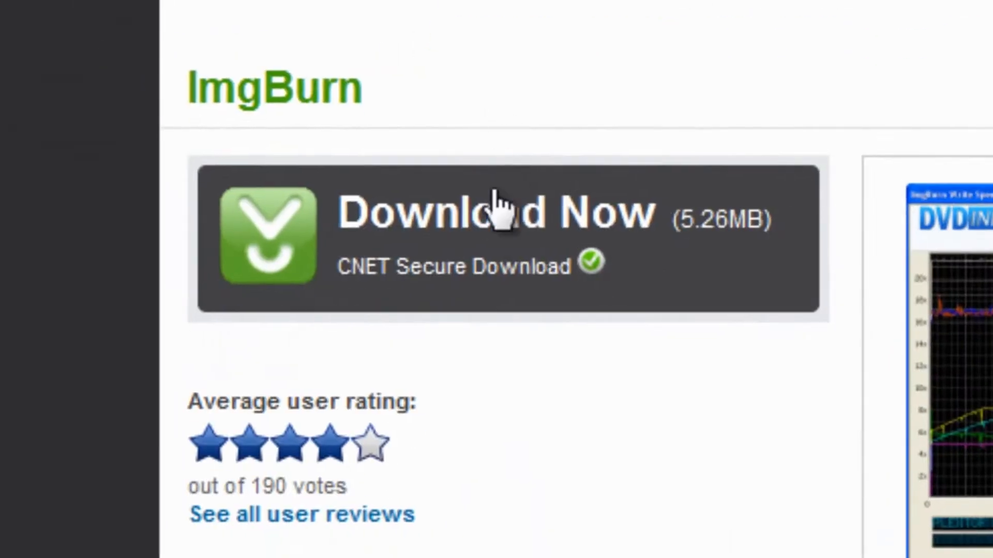
pyautogui.click(490, 217)
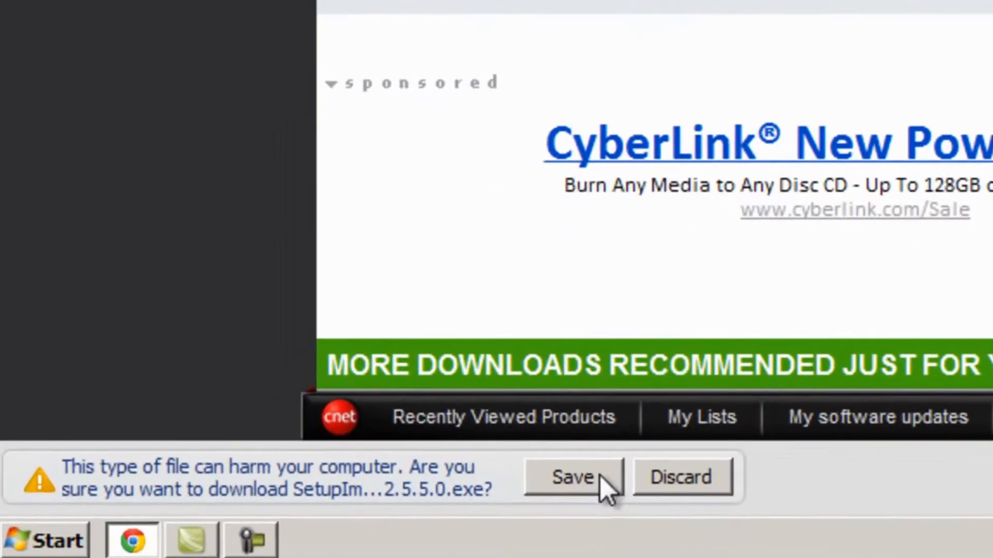
pyautogui.click(256, 524)
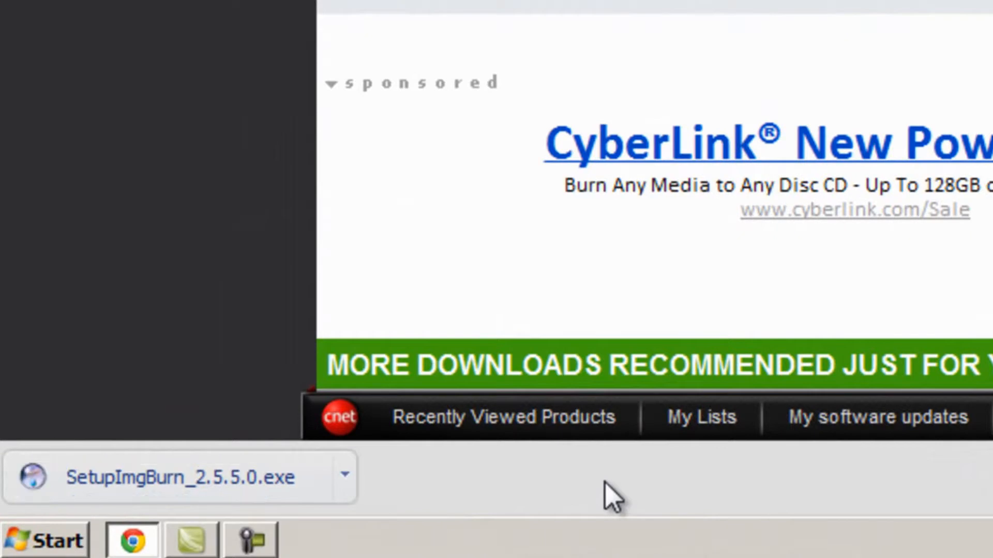
pyautogui.click(192, 478)
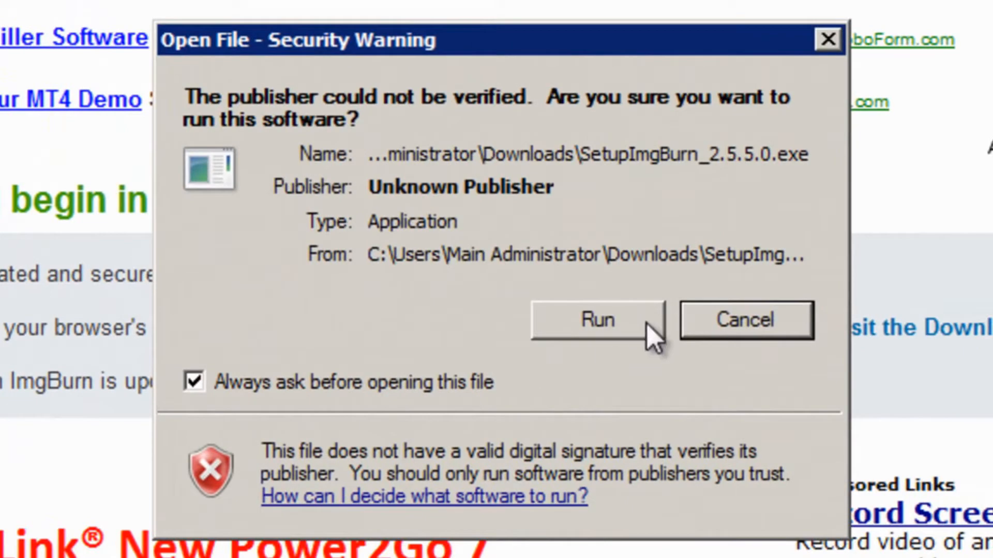
pyautogui.click(646, 322)
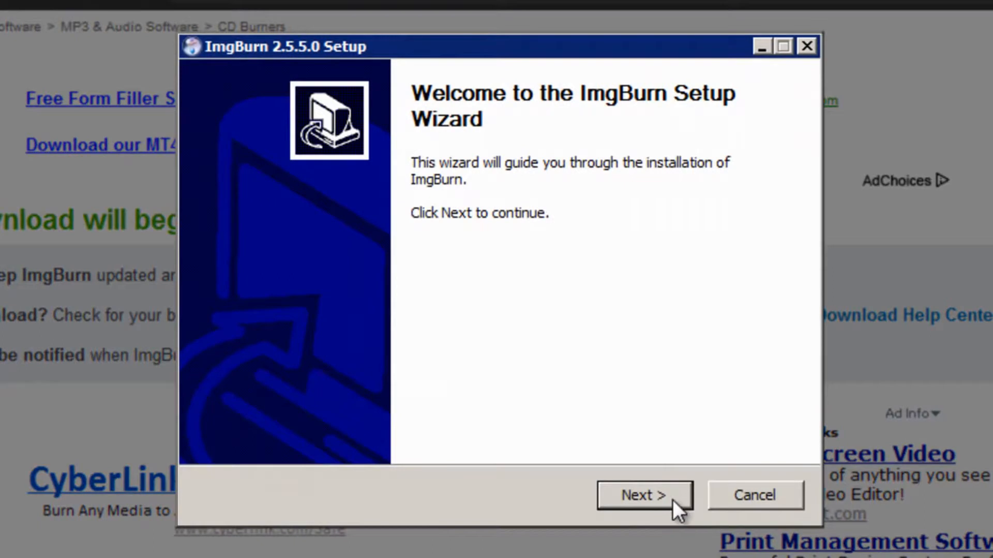
# Step: Install ImgBurn with the license accepted, the Full install type, the default folders and periodic checks for newer versions enabled
pyautogui.click(674, 496)
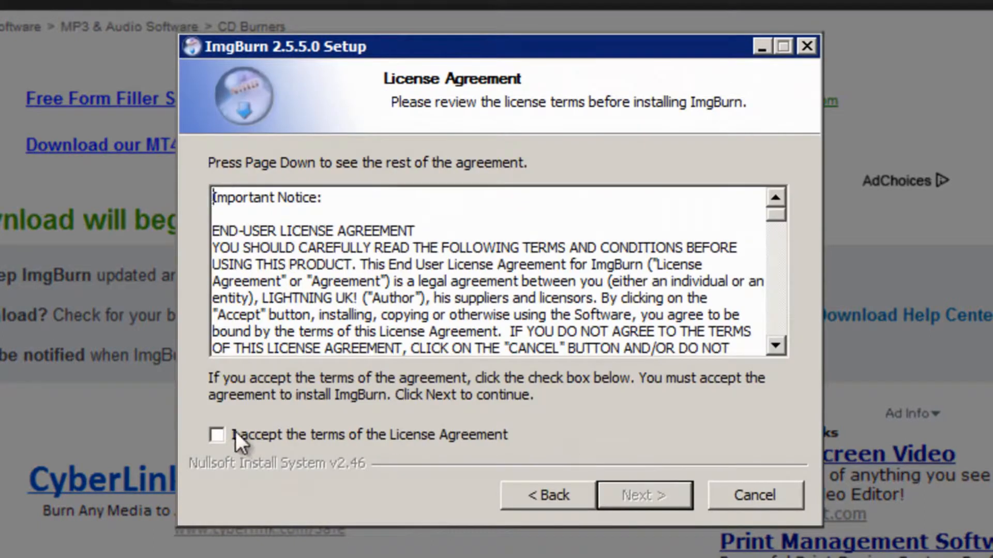
pyautogui.click(219, 435)
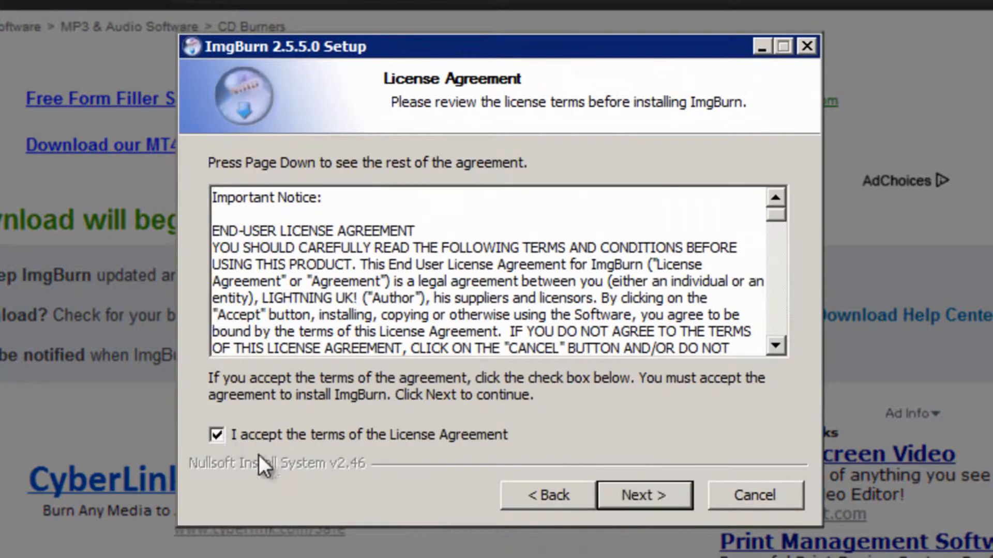
pyautogui.click(681, 498)
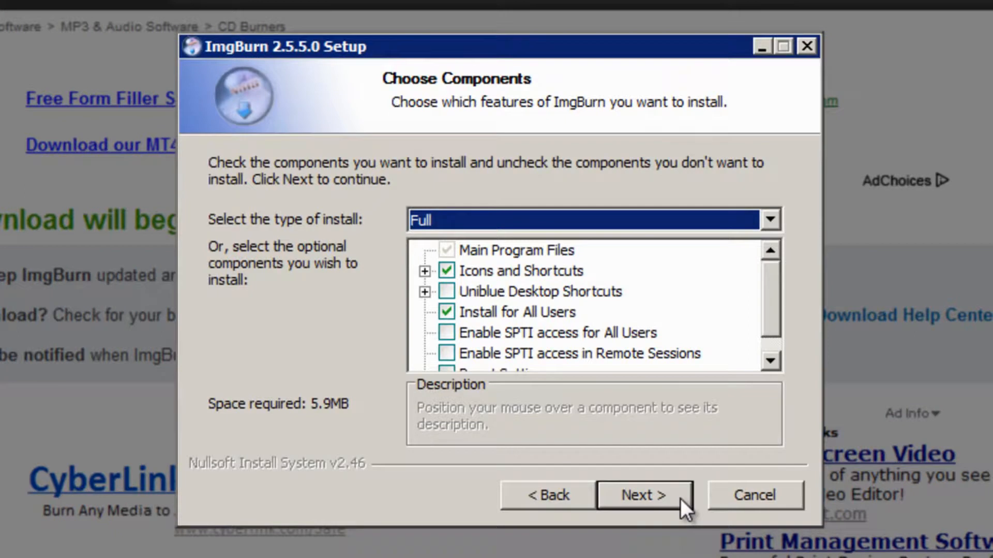
pyautogui.click(680, 498)
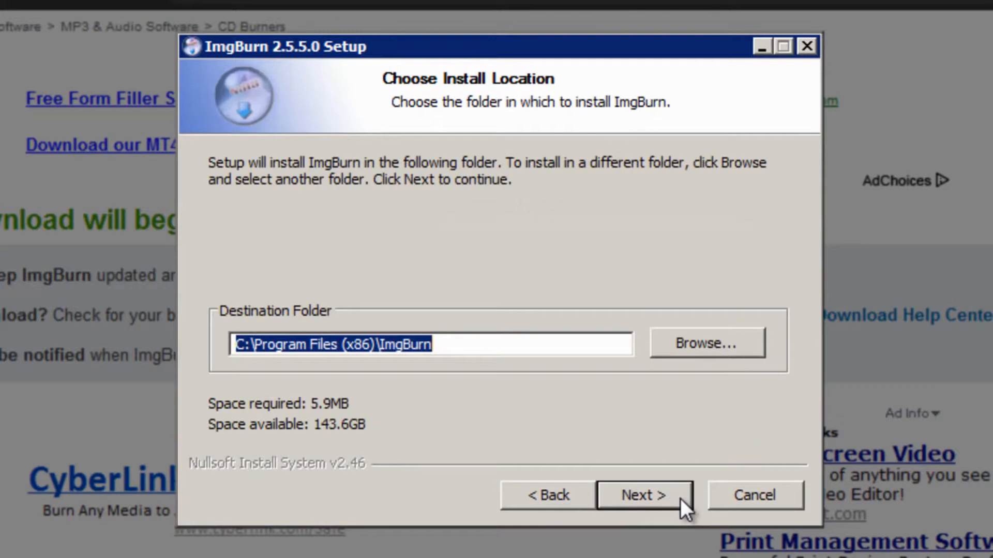
pyautogui.click(681, 499)
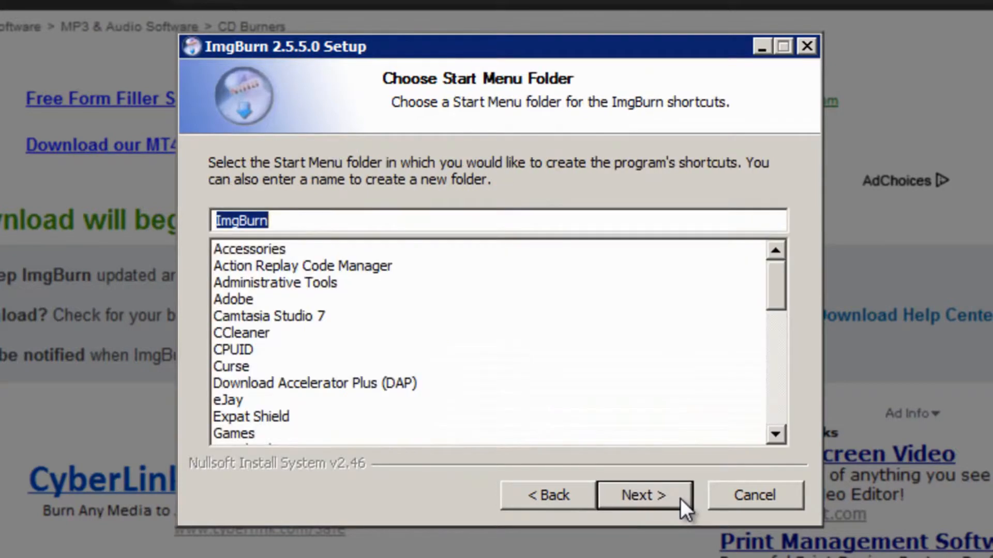
pyautogui.click(680, 499)
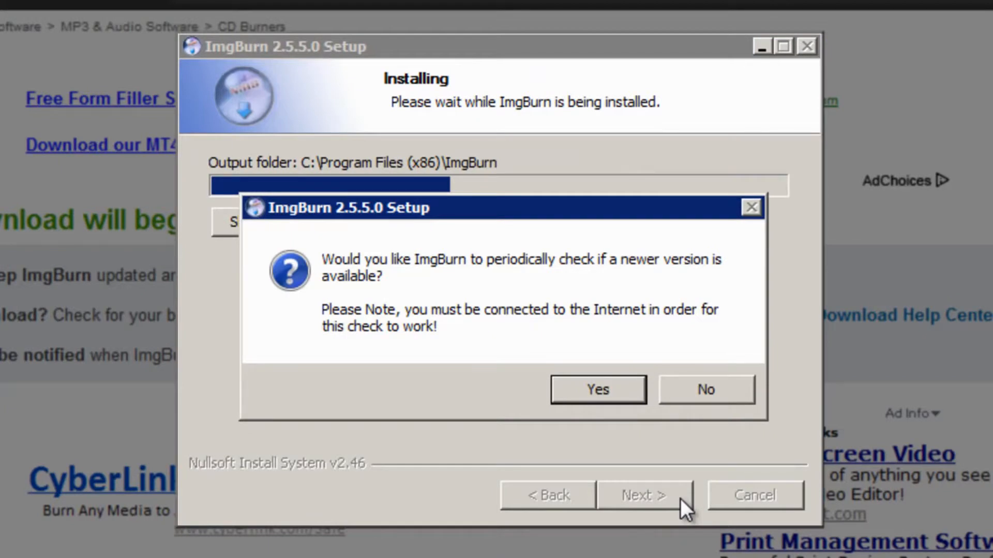
pyautogui.click(622, 392)
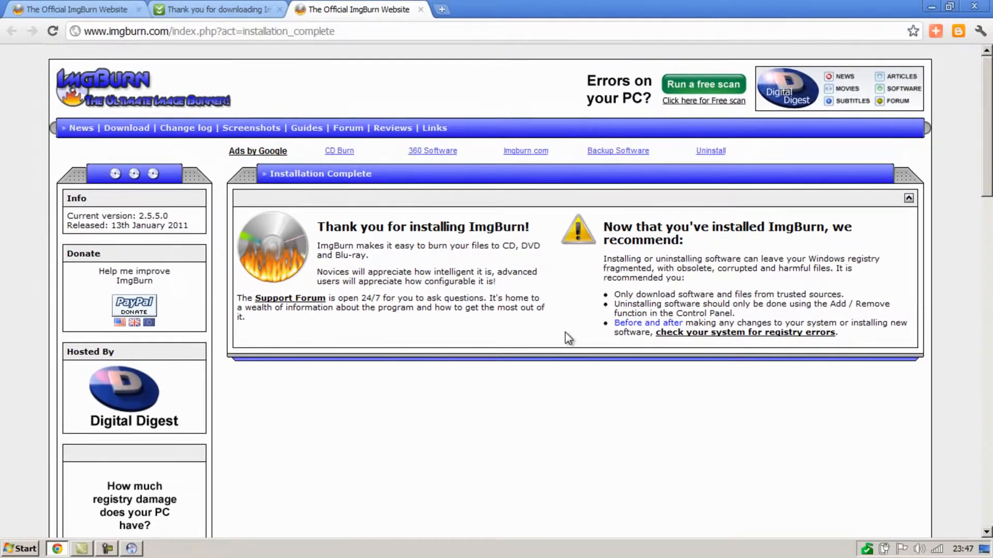
# Step: Close the ImgBurn installation-complete web page and finish the setup wizard with Run ImgBurn enabled
pyautogui.click(421, 10)
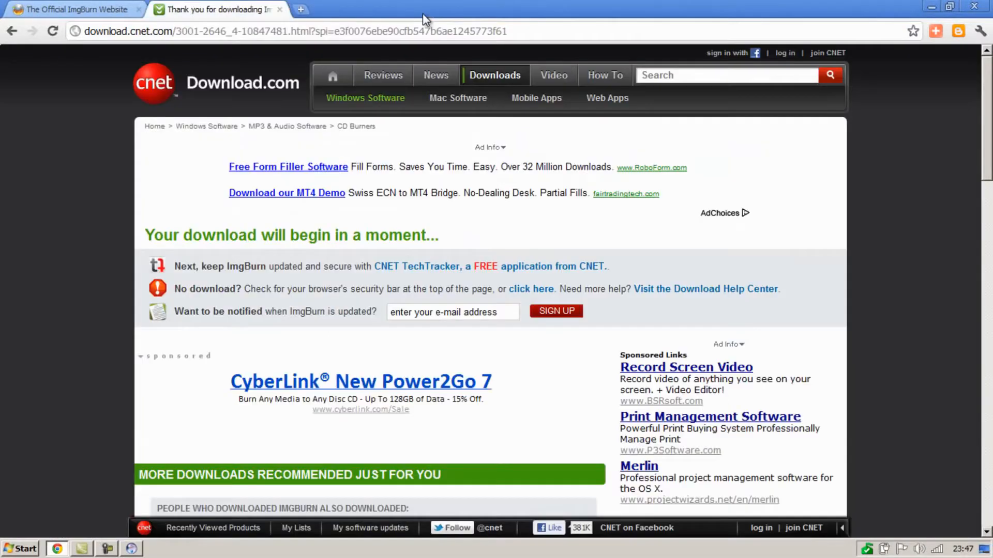
pyautogui.click(132, 550)
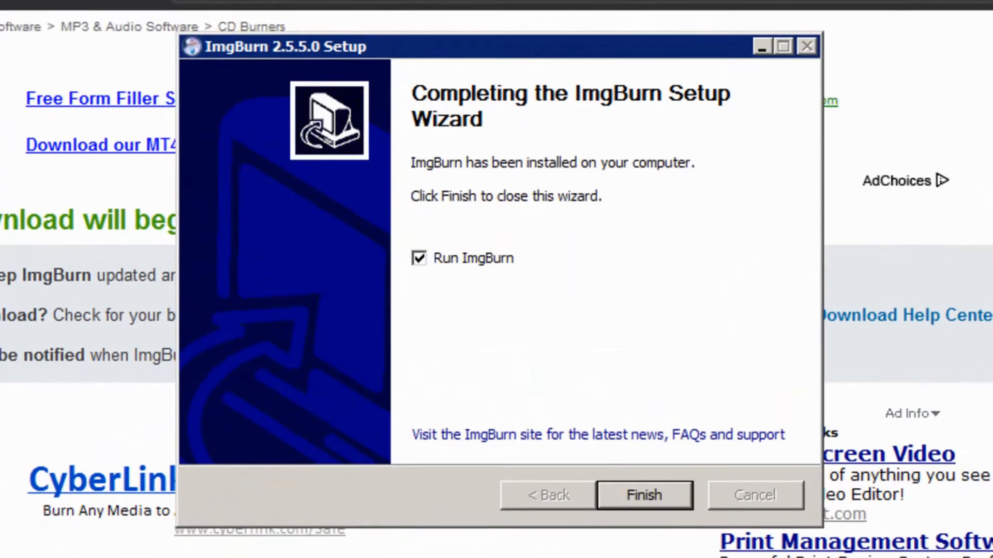
pyautogui.click(644, 495)
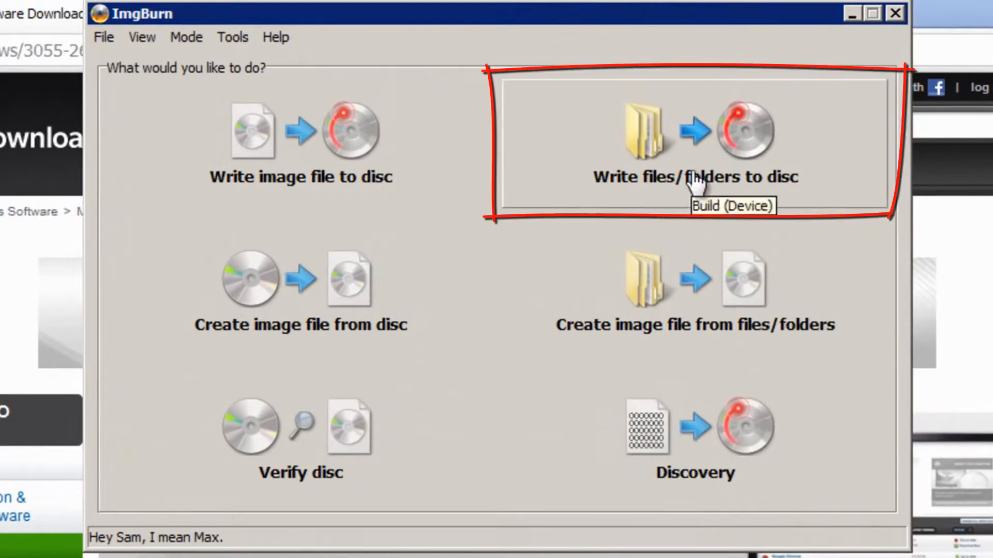
# Step: Choose to write files/folders to disc, and check that the mode is Build and the output is Device
pyautogui.click(793, 140)
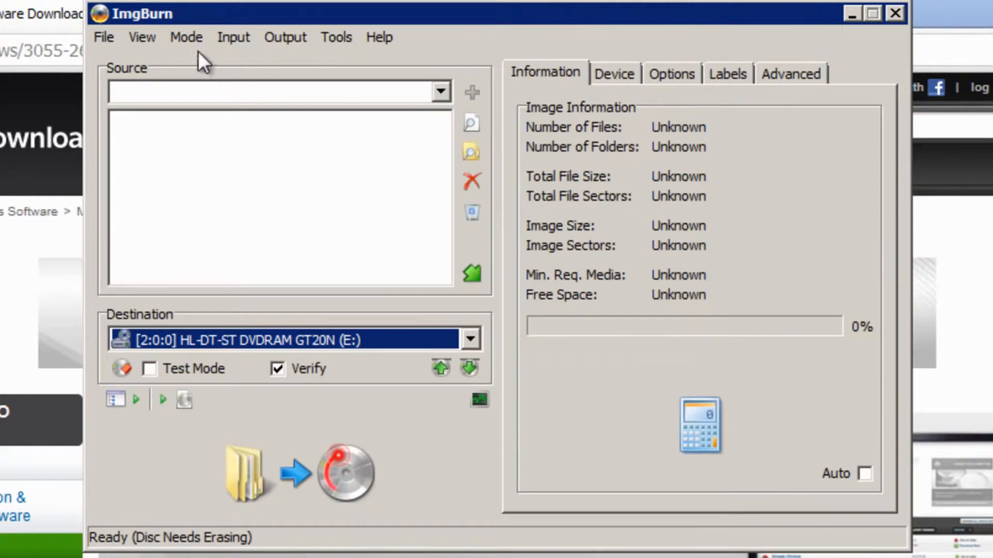
pyautogui.click(191, 36)
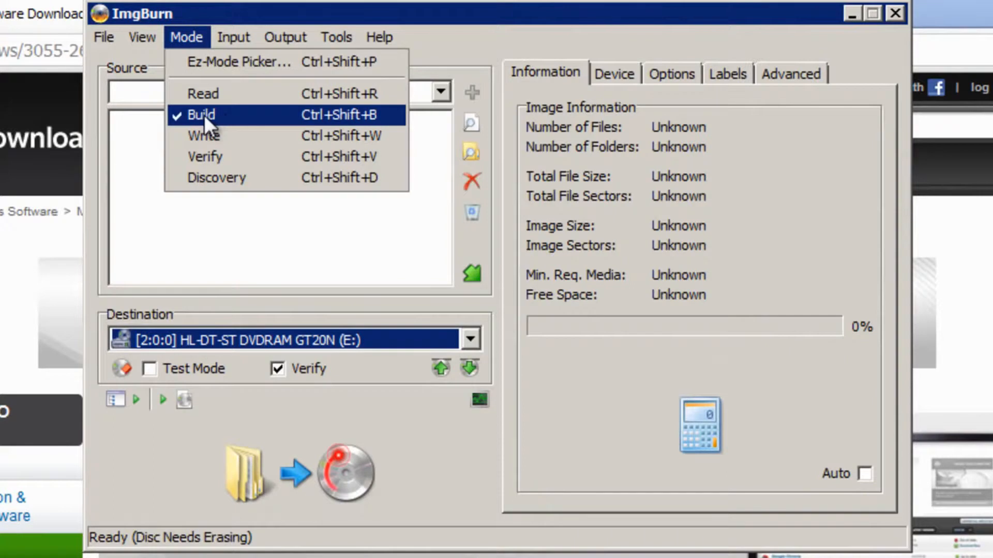
pyautogui.moveTo(298, 32)
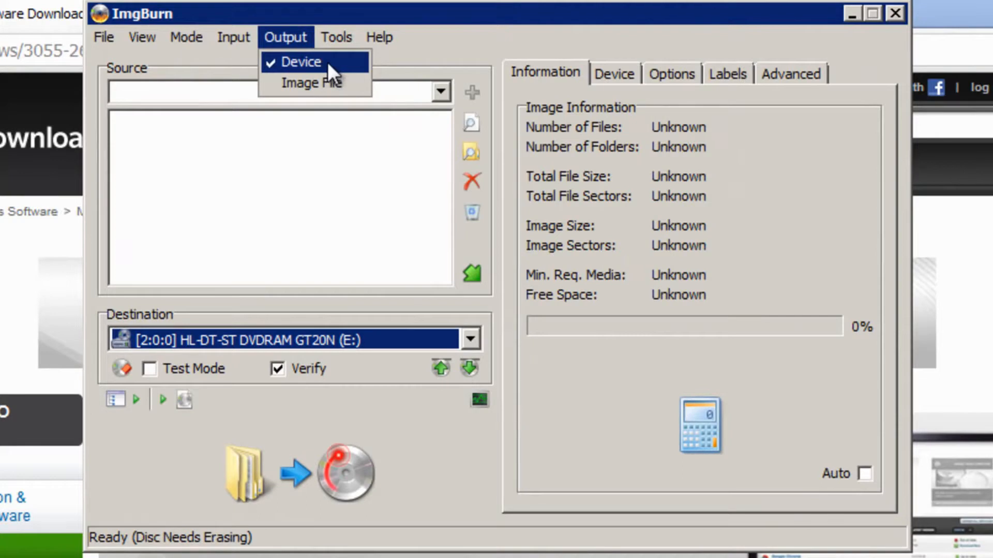
pyautogui.click(455, 15)
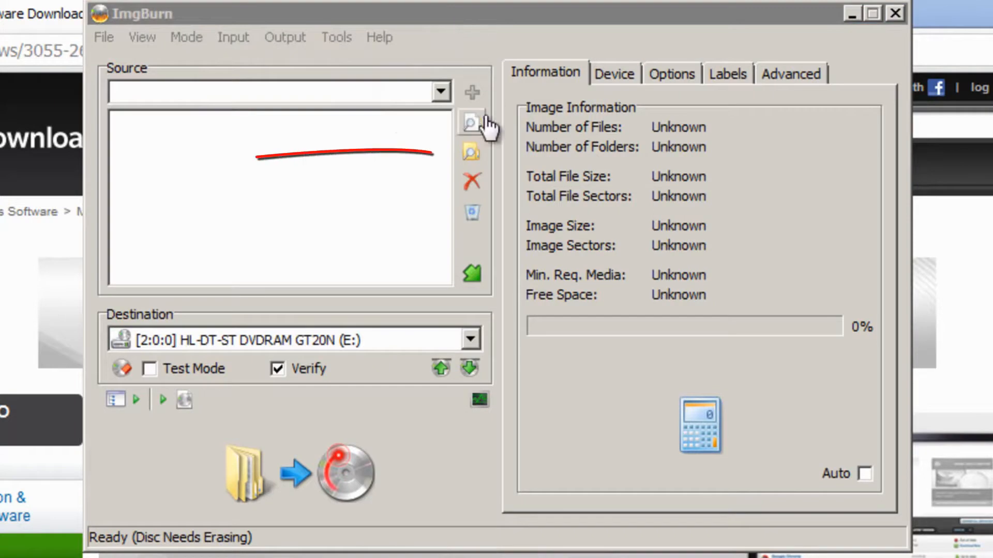
# Step: Add the "Videos to burn to CD" folder from the Videos library as the source
pyautogui.click(474, 148)
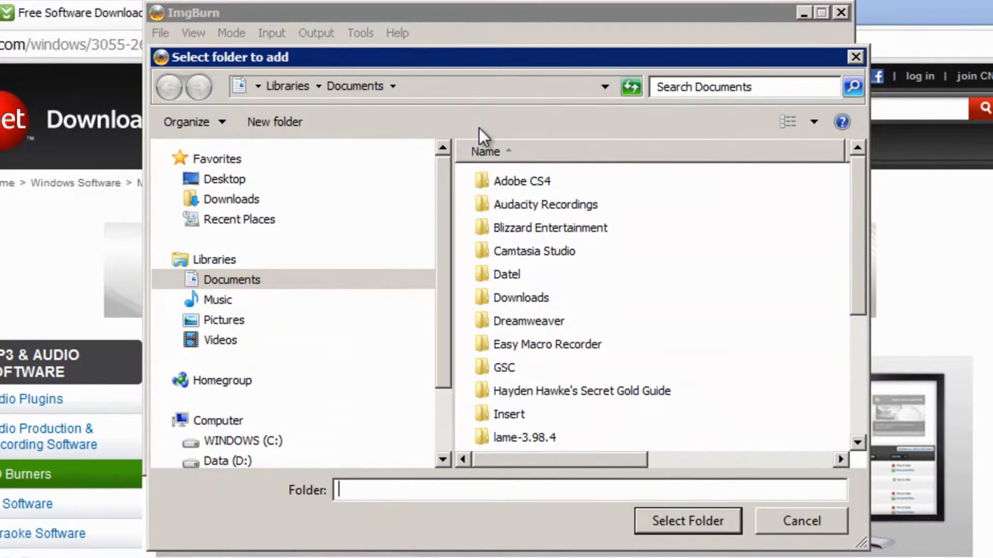
pyautogui.click(231, 339)
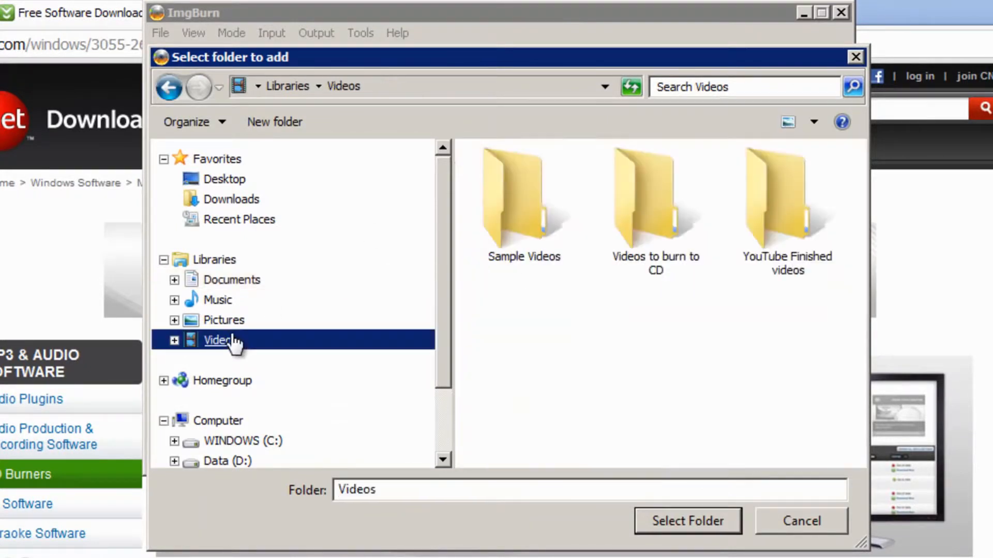
pyautogui.doubleClick(677, 223)
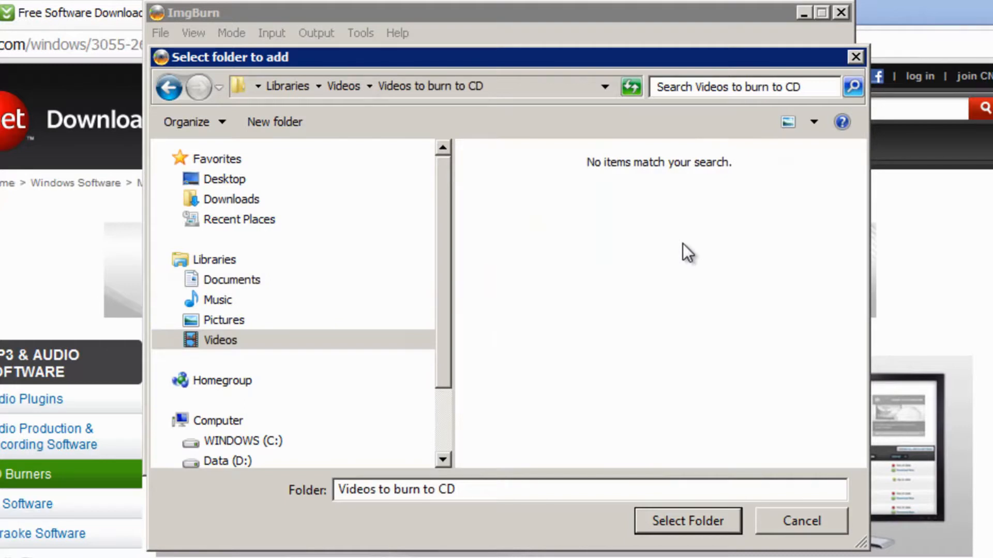
pyautogui.click(178, 89)
pyautogui.click(661, 209)
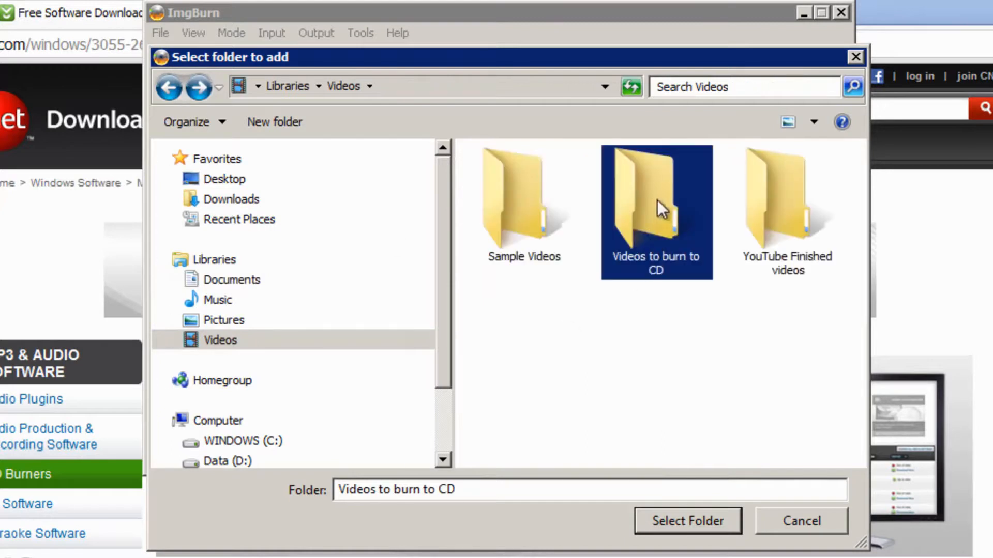
pyautogui.click(688, 517)
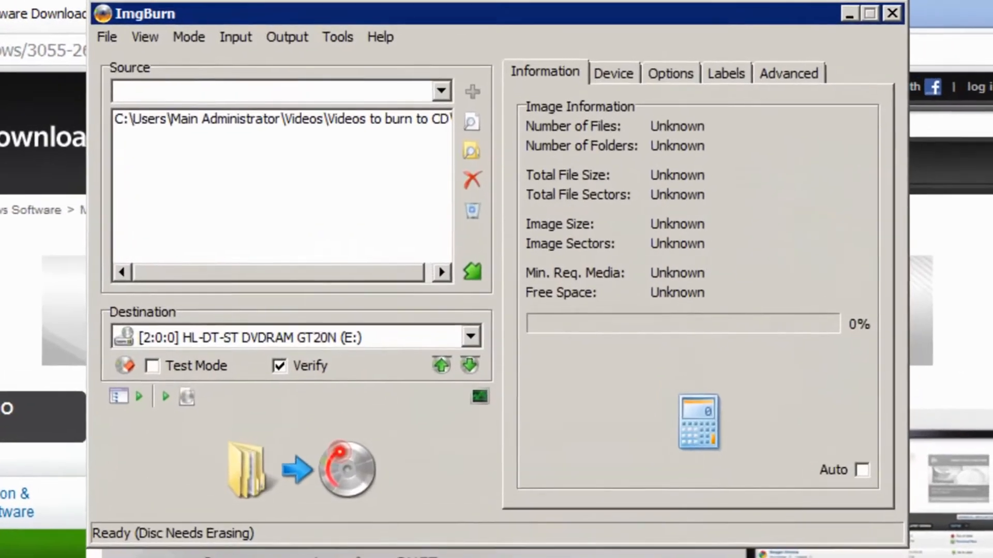
# Step: Keep the HL-DT-ST DVDRAM GT20N (E:) drive as destination and calculate the image information, using the folder's contents as the root directory
pyautogui.click(473, 340)
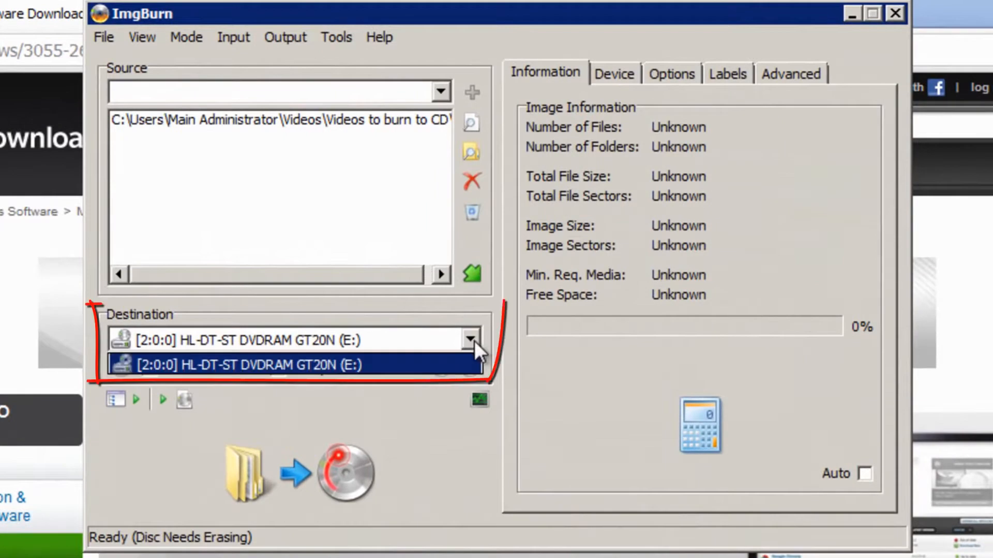
pyautogui.click(470, 338)
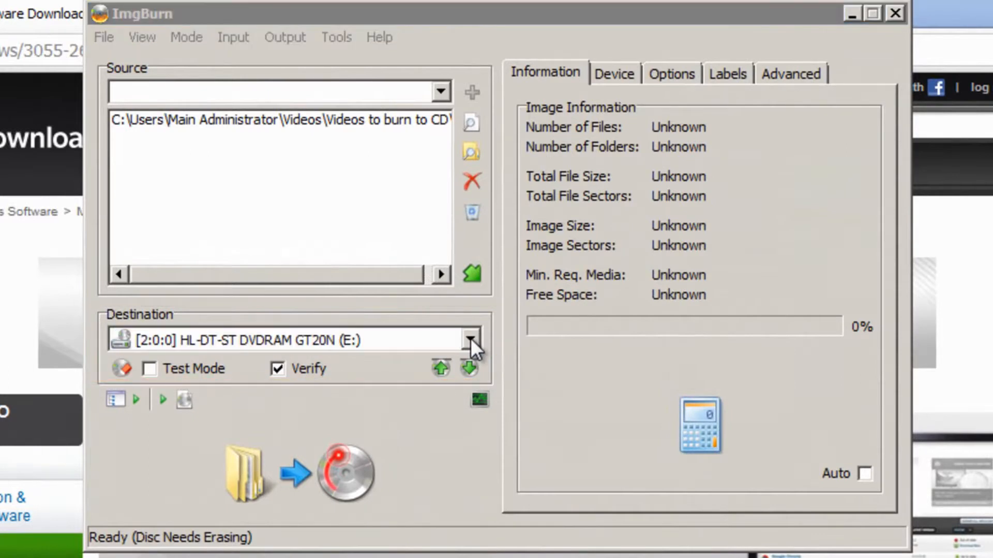
pyautogui.click(732, 427)
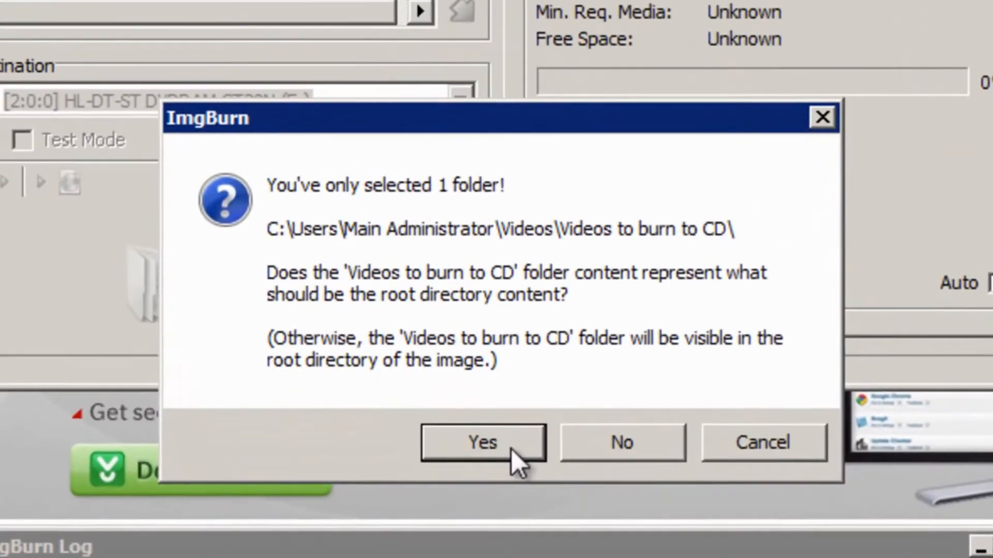
pyautogui.click(541, 445)
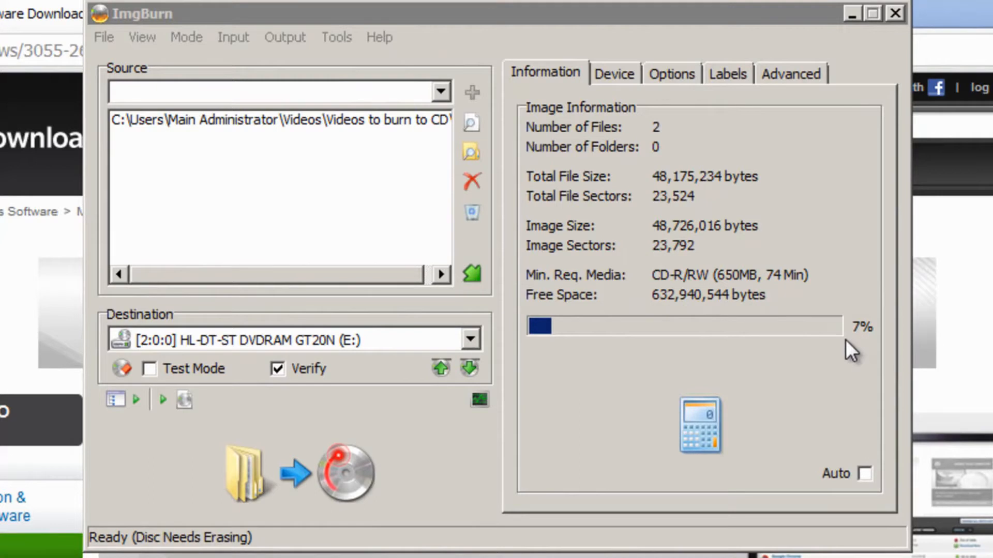
# Step: Review the device information and image options, and set the ISO9660 volume label to BURNING_TEST
pyautogui.click(620, 73)
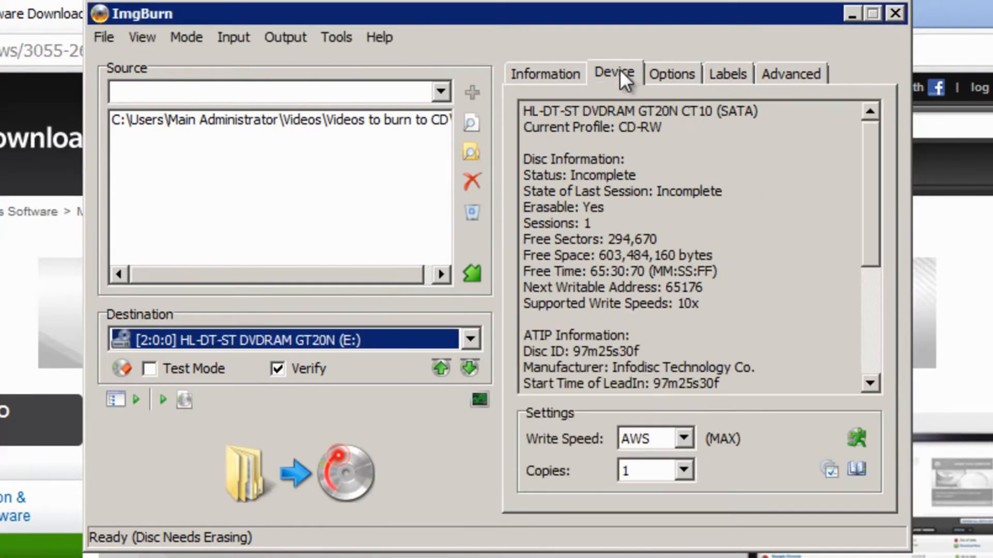
pyautogui.click(661, 74)
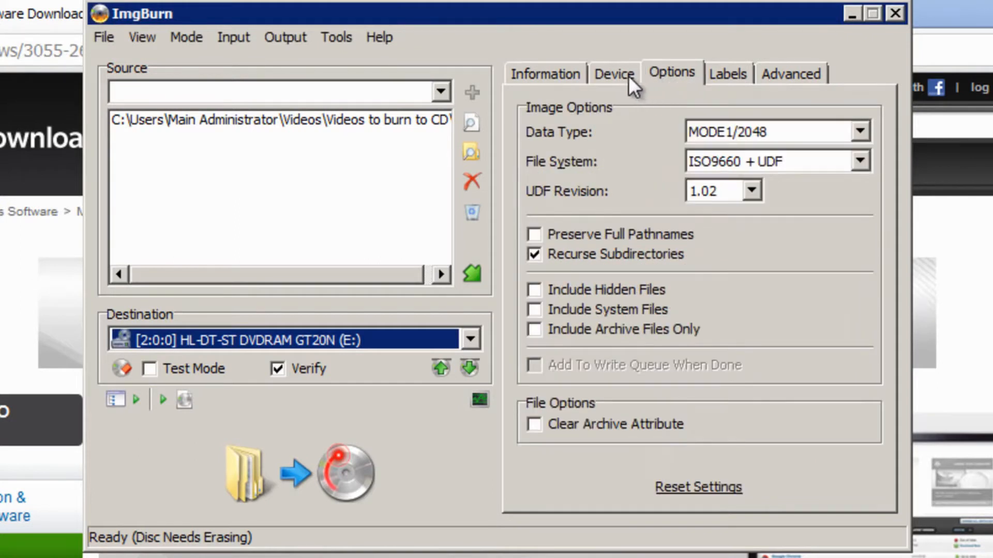
pyautogui.click(623, 76)
pyautogui.click(653, 77)
pyautogui.click(736, 81)
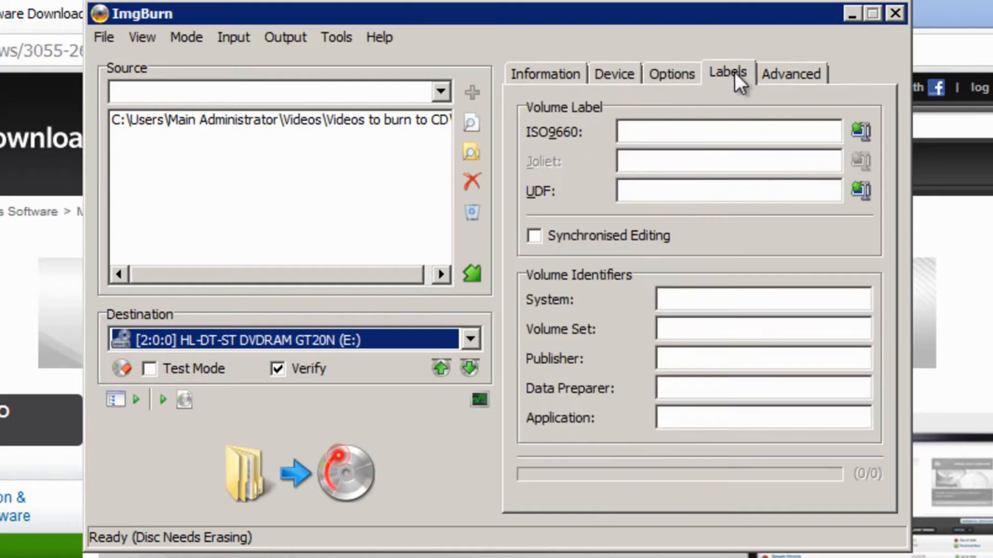
pyautogui.click(697, 125)
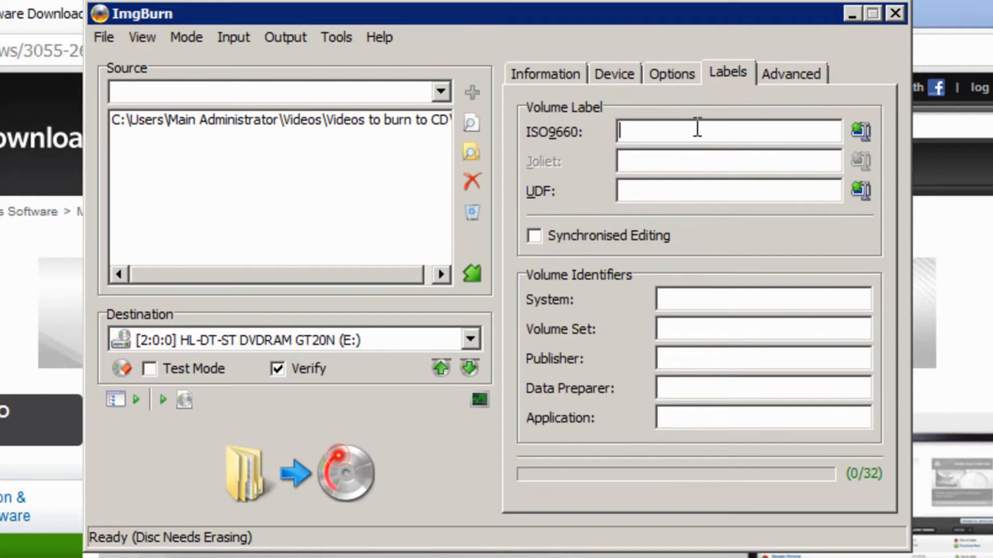
pyautogui.write('BURNING_TEST')
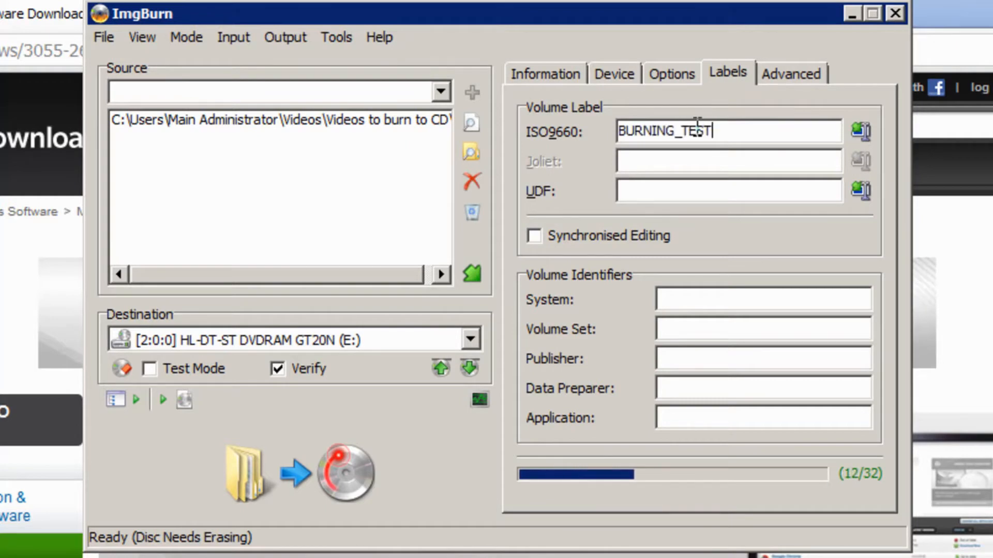
# Step: Copy the ISO9660 volume label to the UDF label, and review the advanced date settings and the image information
pyautogui.click(868, 132)
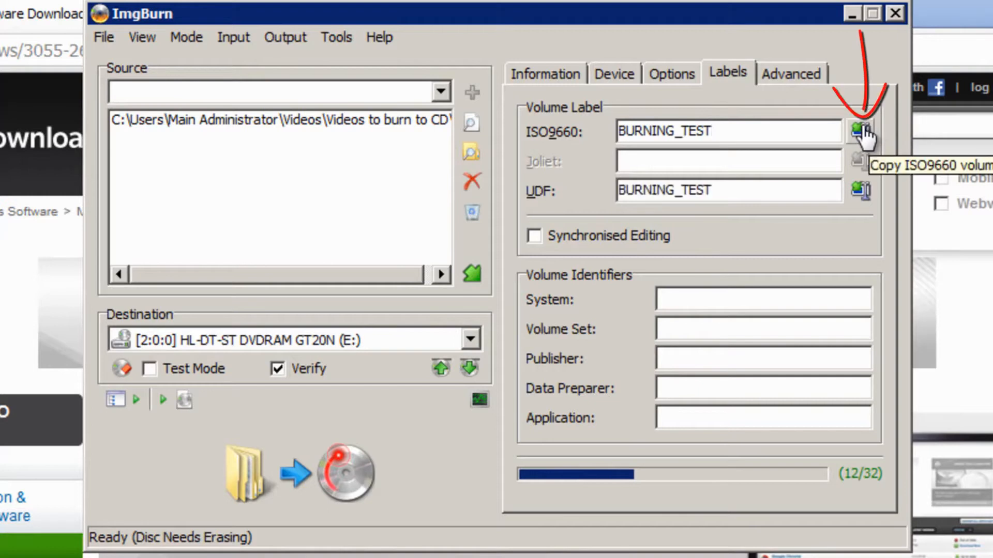
pyautogui.click(808, 78)
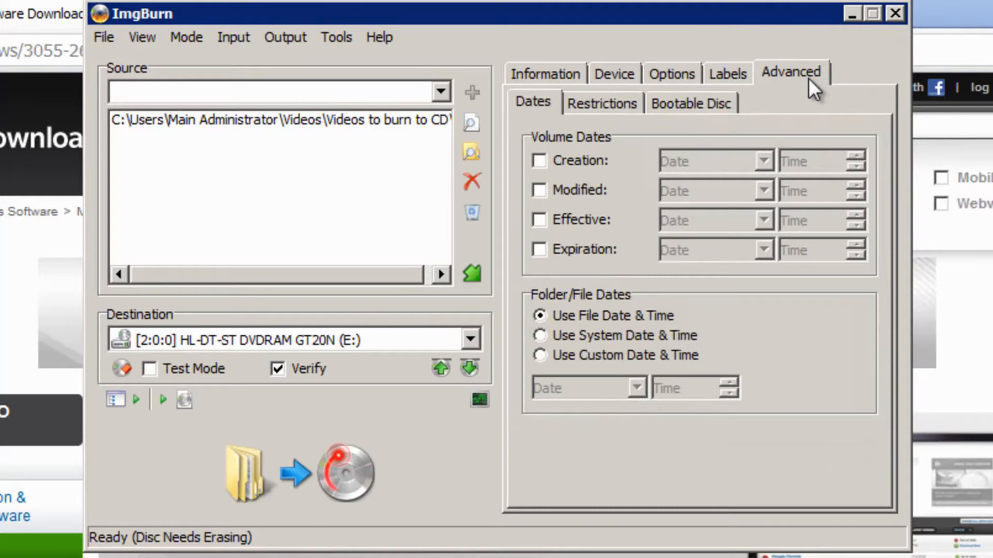
pyautogui.click(524, 73)
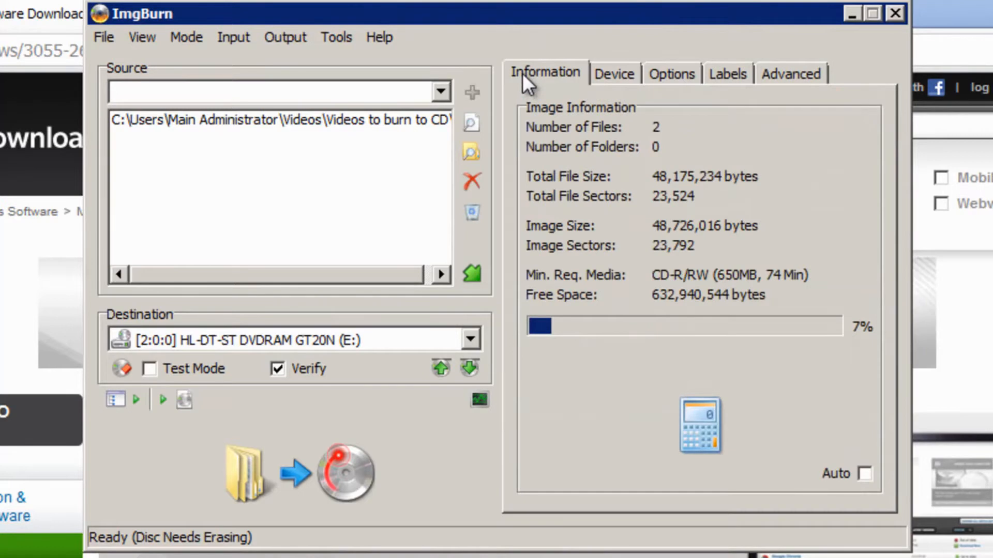
# Step: Burn and verify the disc, agreeing to erase it first, using the folder's contents as the root directory, and accepting the image summary
pyautogui.click(296, 476)
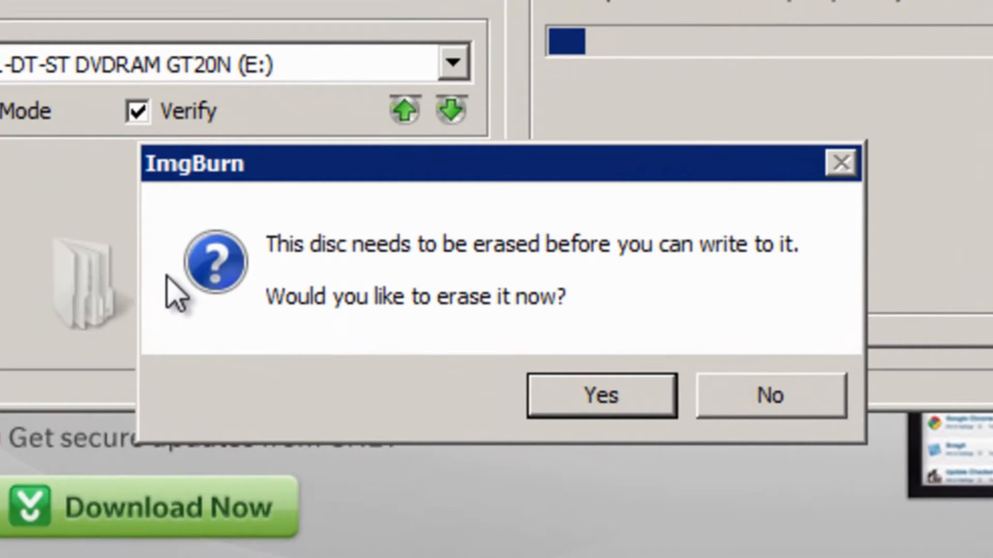
pyautogui.click(642, 395)
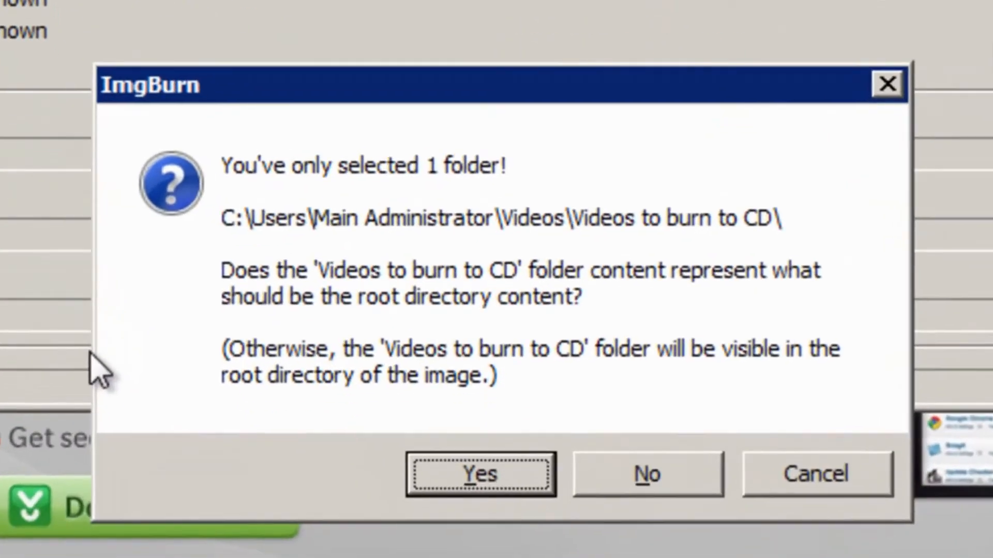
pyautogui.click(512, 481)
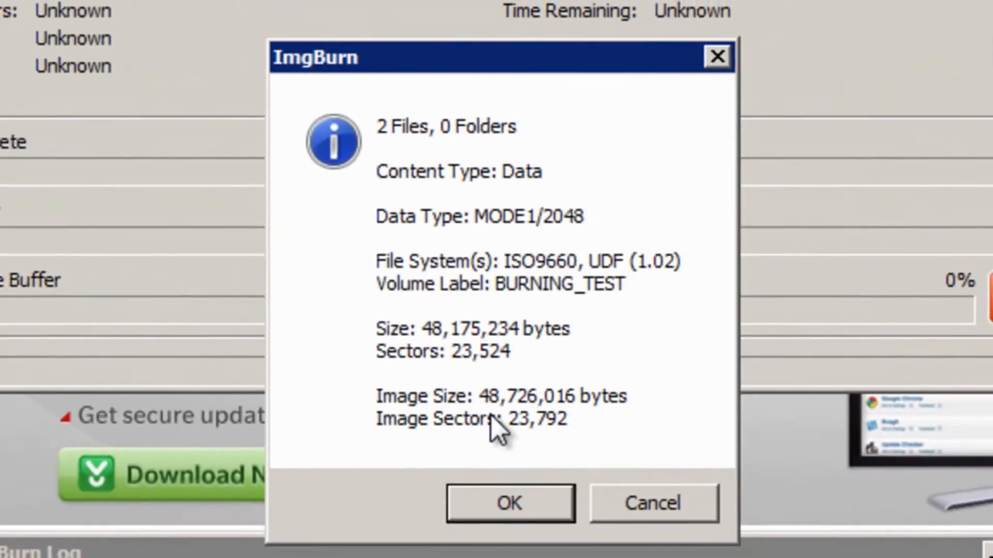
pyautogui.click(536, 517)
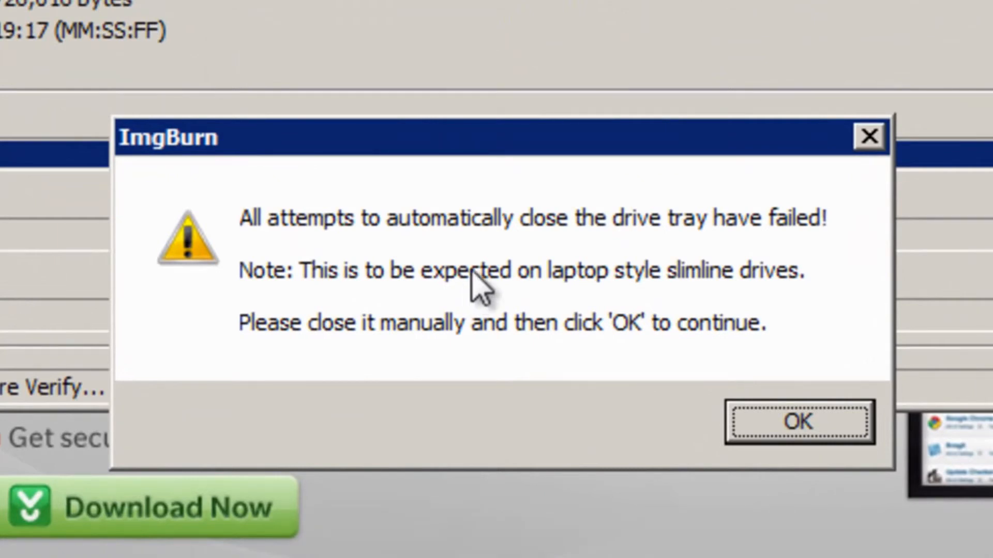
pyautogui.click(852, 428)
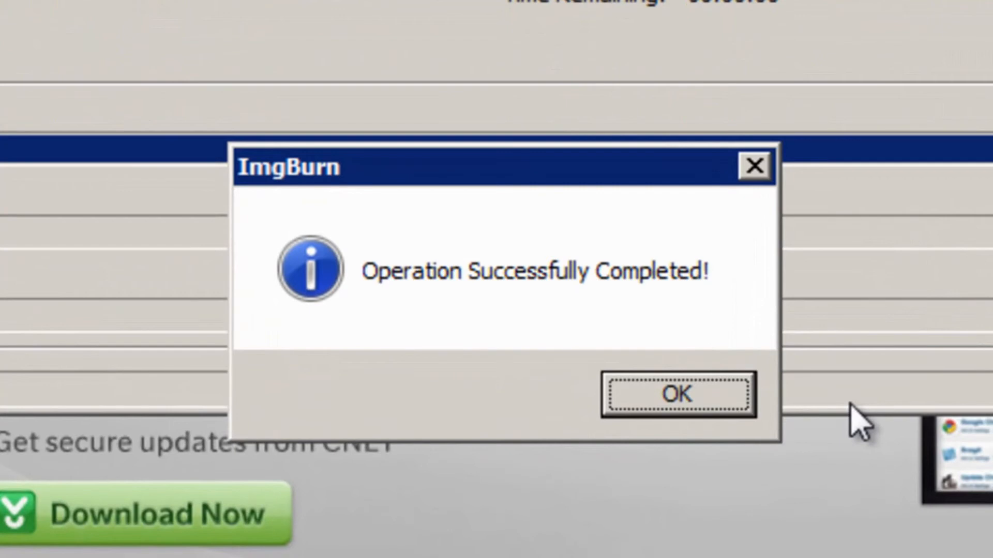
pyautogui.click(738, 400)
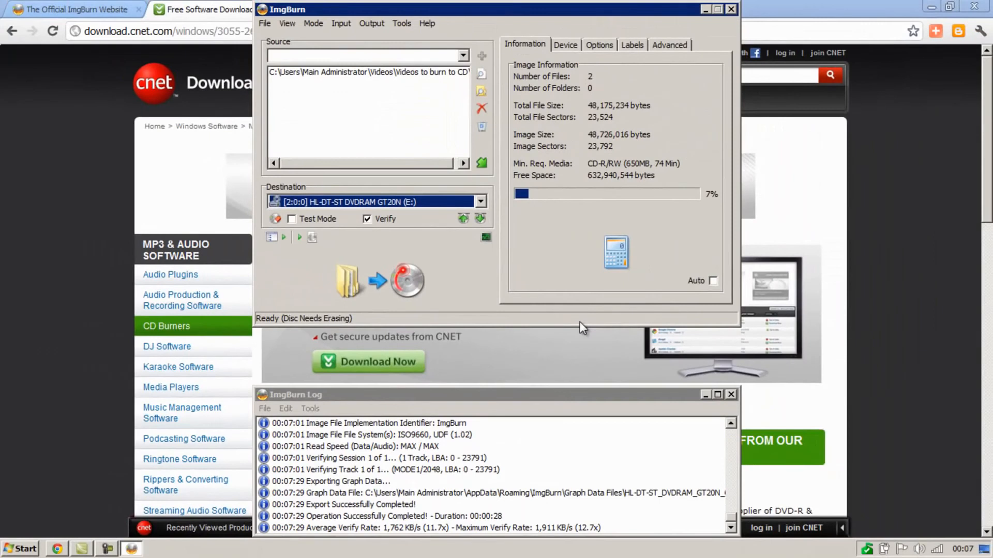
# Step: Close ImgBurn and the web browser to return to the desktop
pyautogui.click(730, 10)
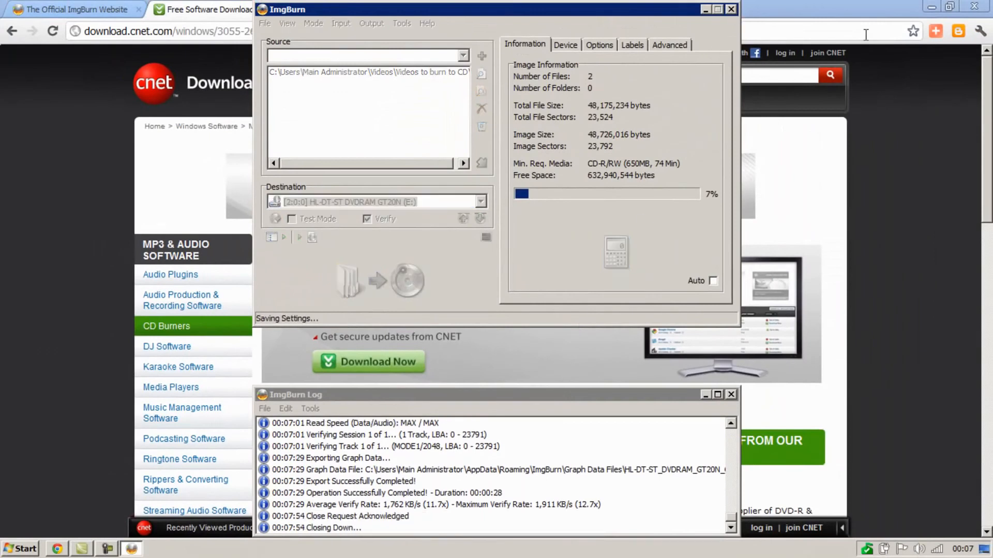
pyautogui.click(985, 7)
# Step: Open the BURNING_TEST disc in drive E: from Computer and play its "How to have a Picture in Picture Effect in Nero Vision [Part1]" video
pyautogui.click(11, 550)
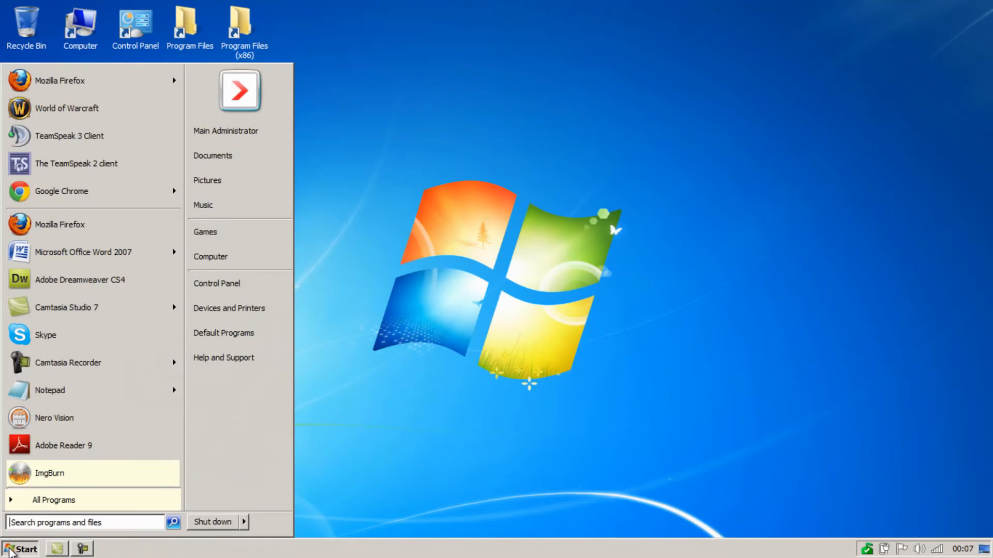
pyautogui.click(253, 260)
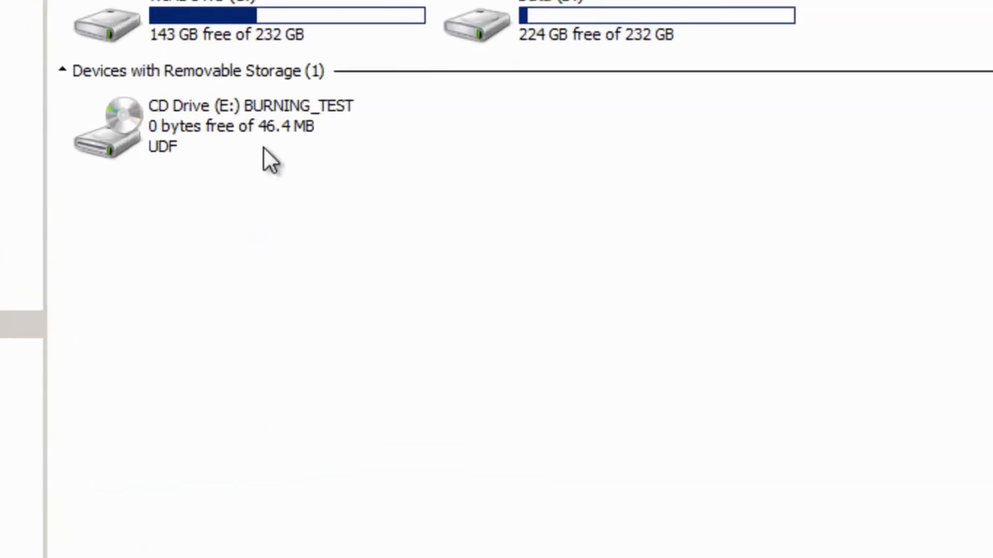
pyautogui.moveTo(294, 132)
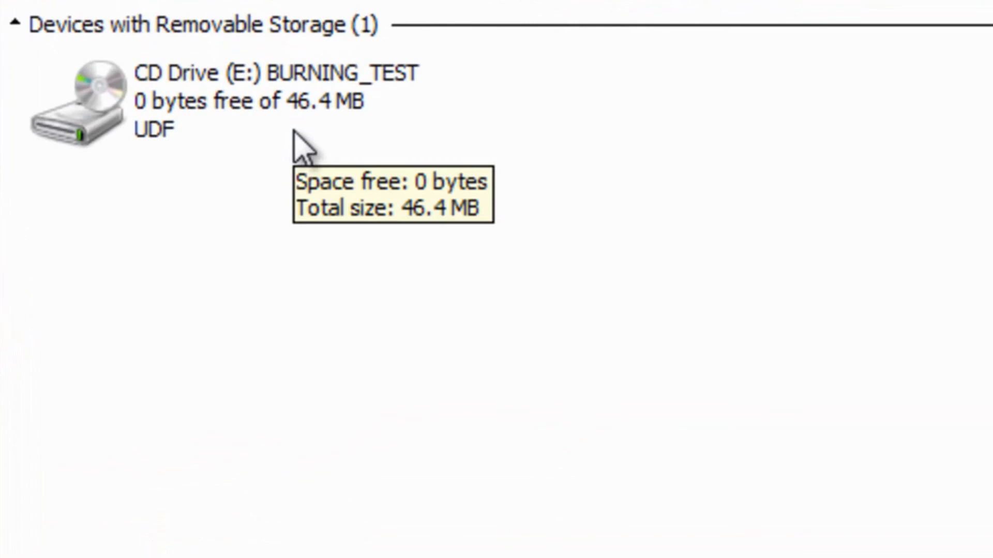
pyautogui.rightClick(285, 110)
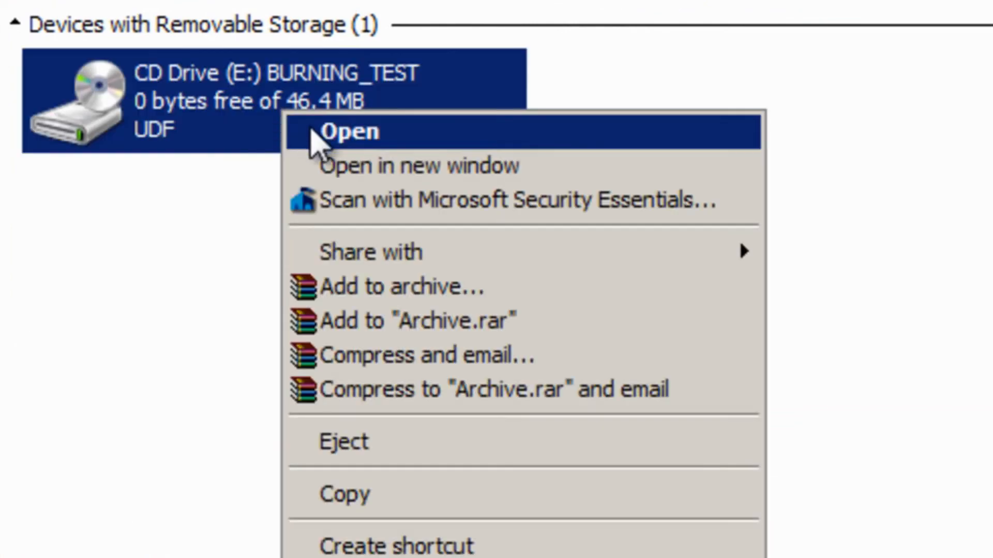
pyautogui.click(311, 134)
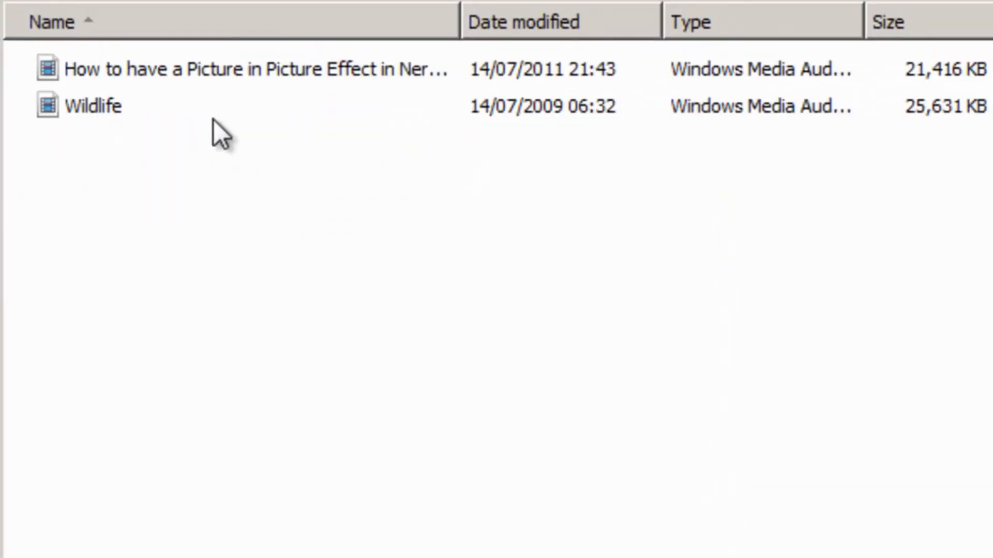
pyautogui.doubleClick(200, 75)
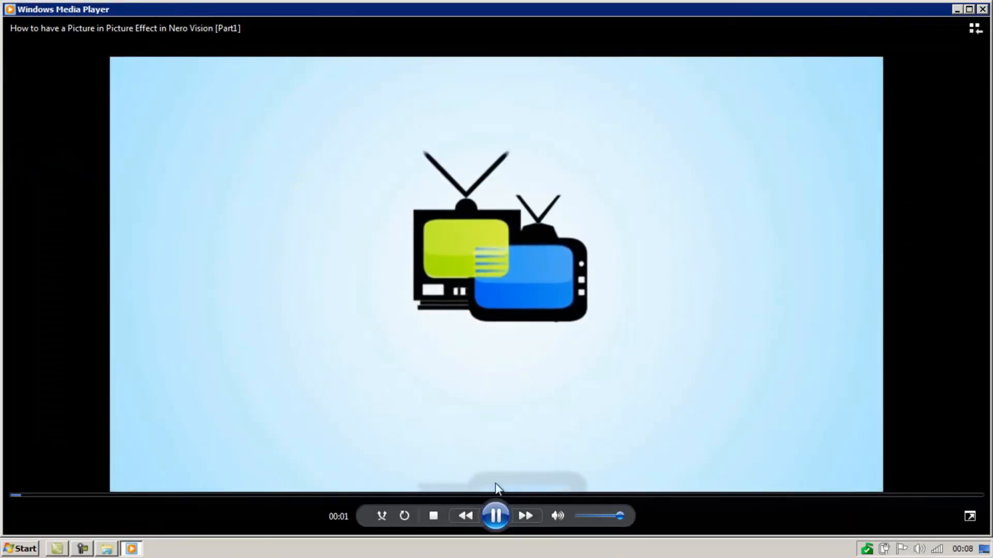
pyautogui.click(481, 501)
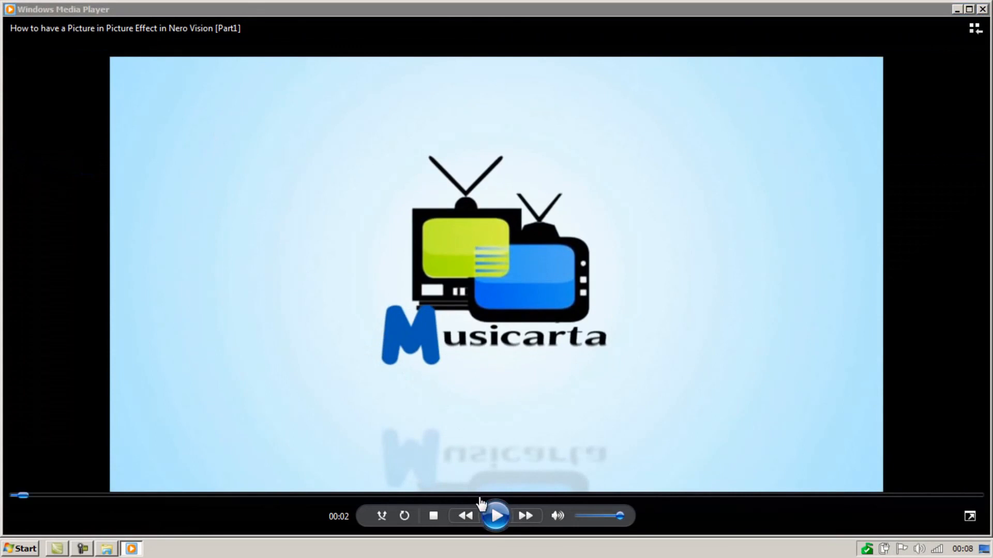